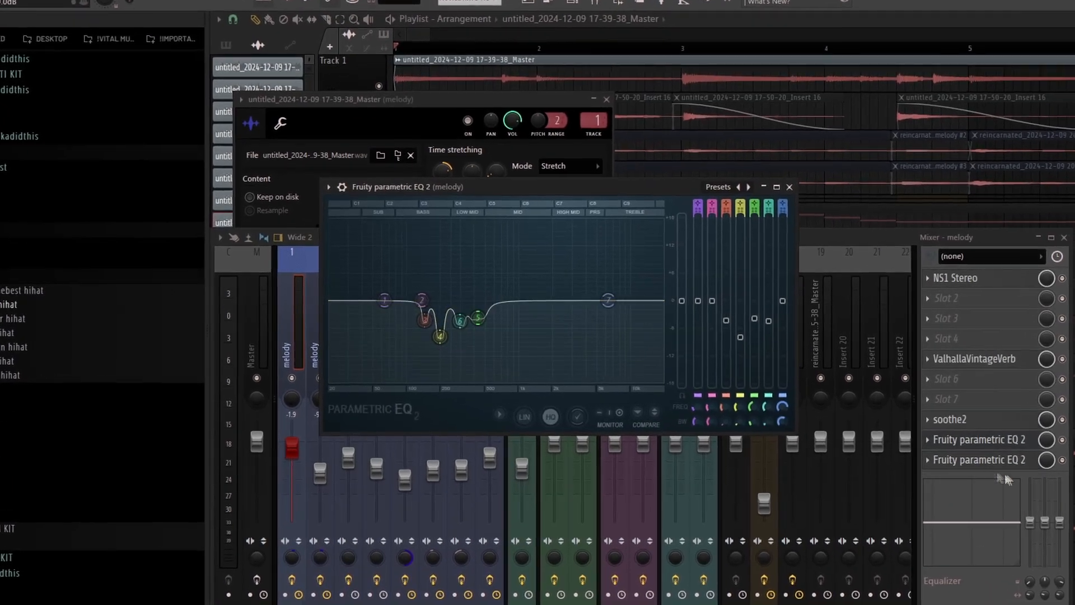
- Inspect the curves of both Fruity parametric EQ 2 effects on melody mixer track 1
left_click(924, 427)
left_click(958, 446)
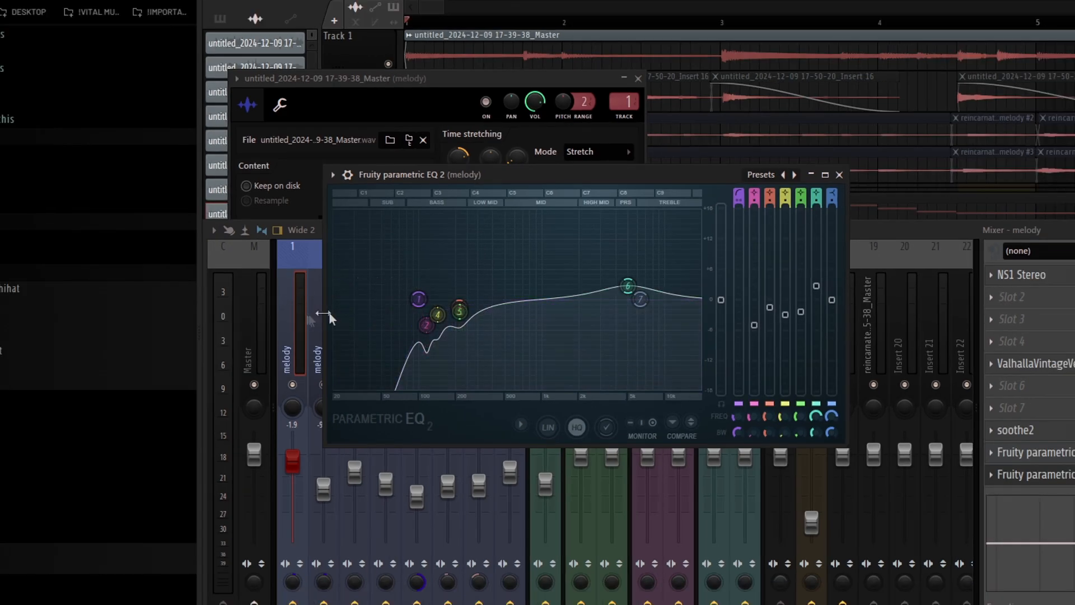
left_click(271, 320)
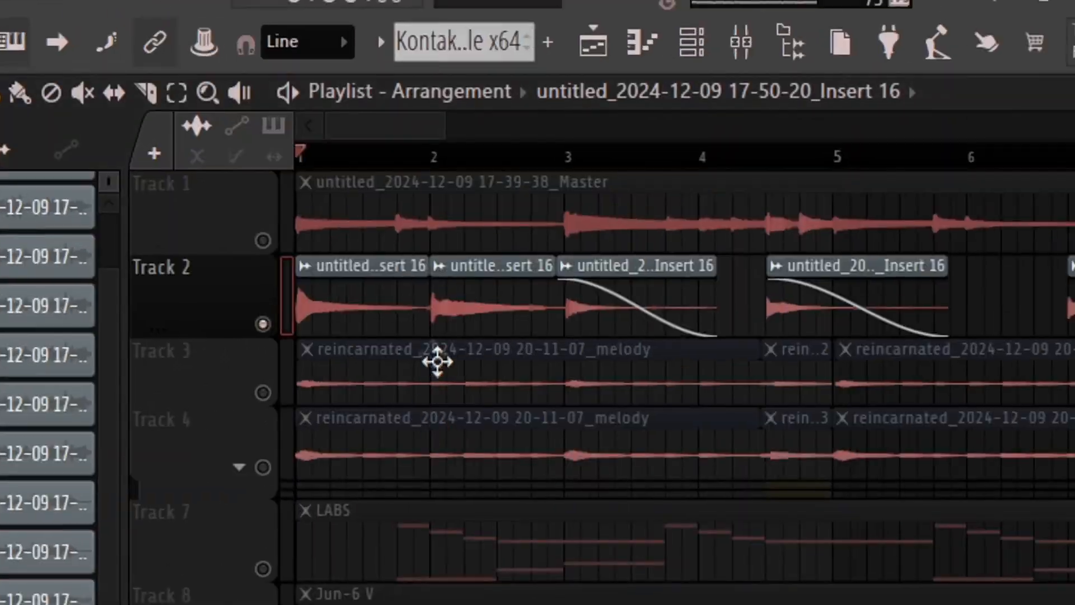
- Go to mixer track 2 used by the Insert 16 clips on Track 2 and inspect its ValhallaVintageVerb settings
scroll(601, 328, "up", 4)
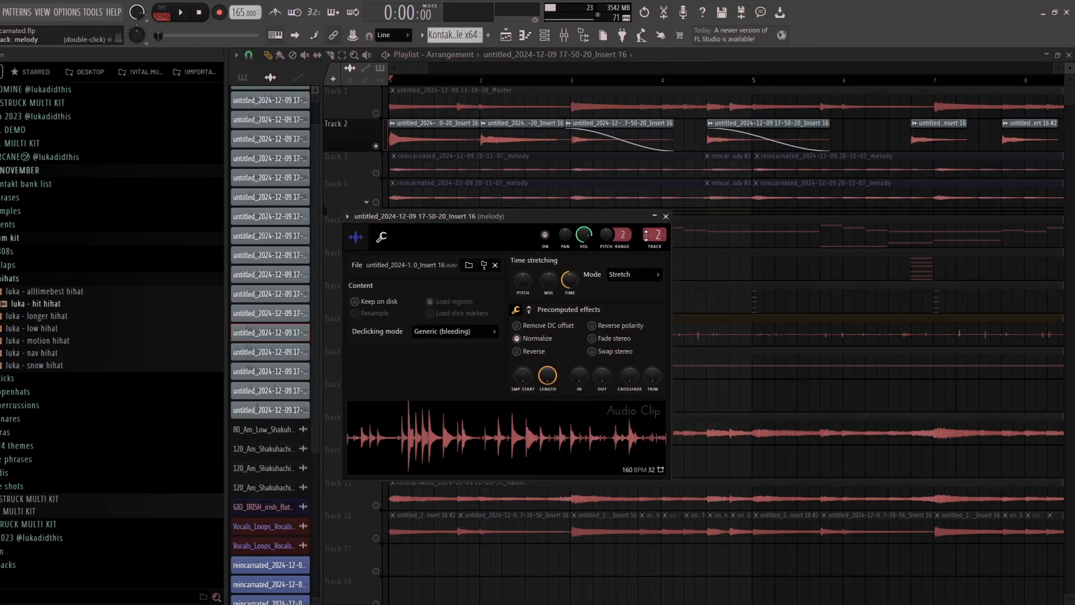
left_click(645, 236)
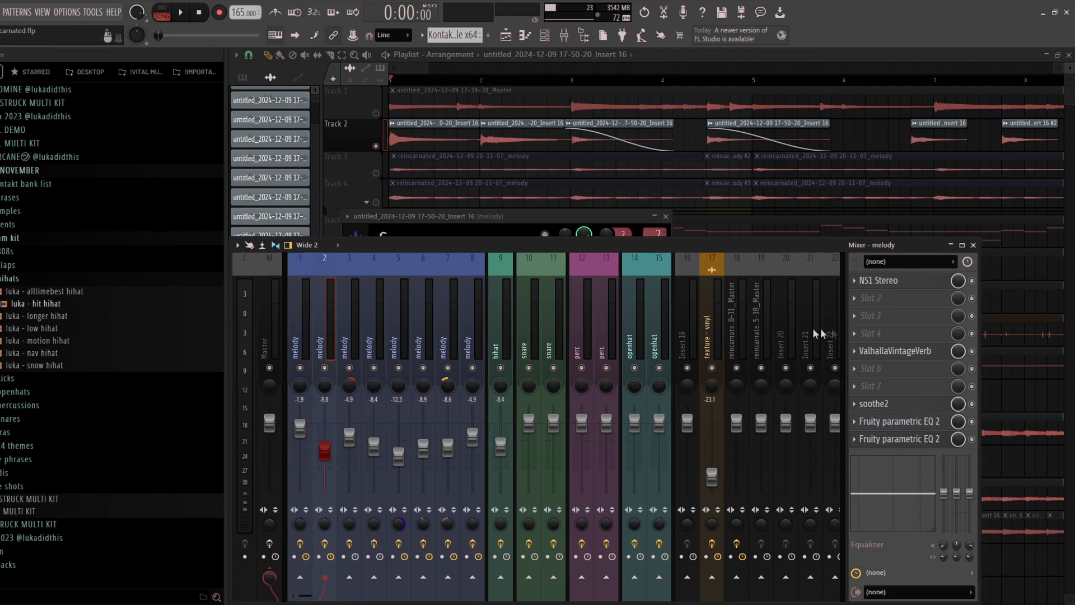
left_click(884, 351)
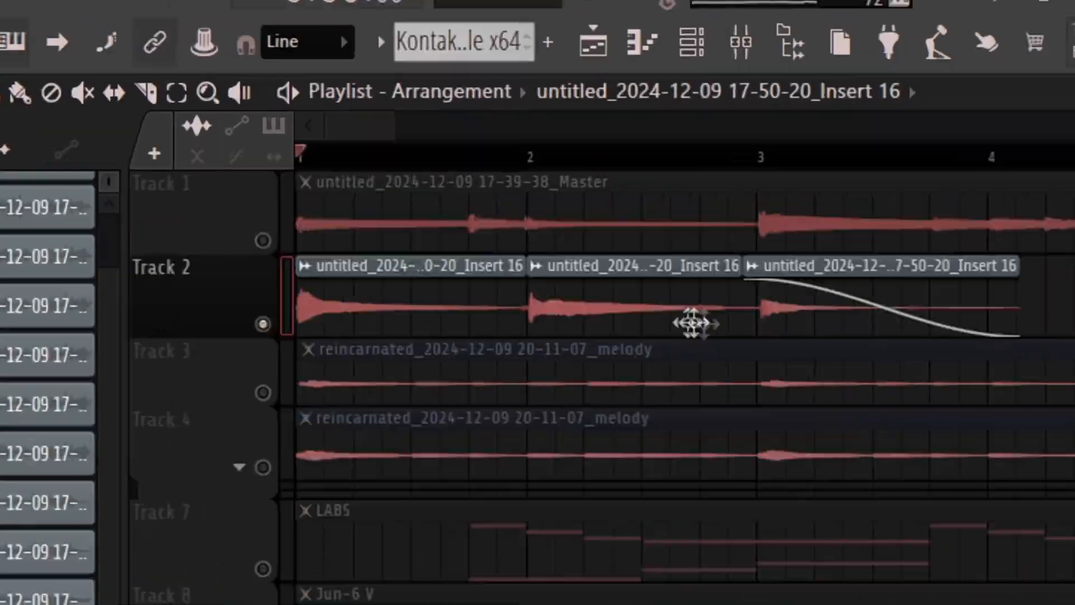
- Examine how the Insert 16 clips are arranged along Track 2 and check the clip's channel settings
scroll(812, 324, "down", 5)
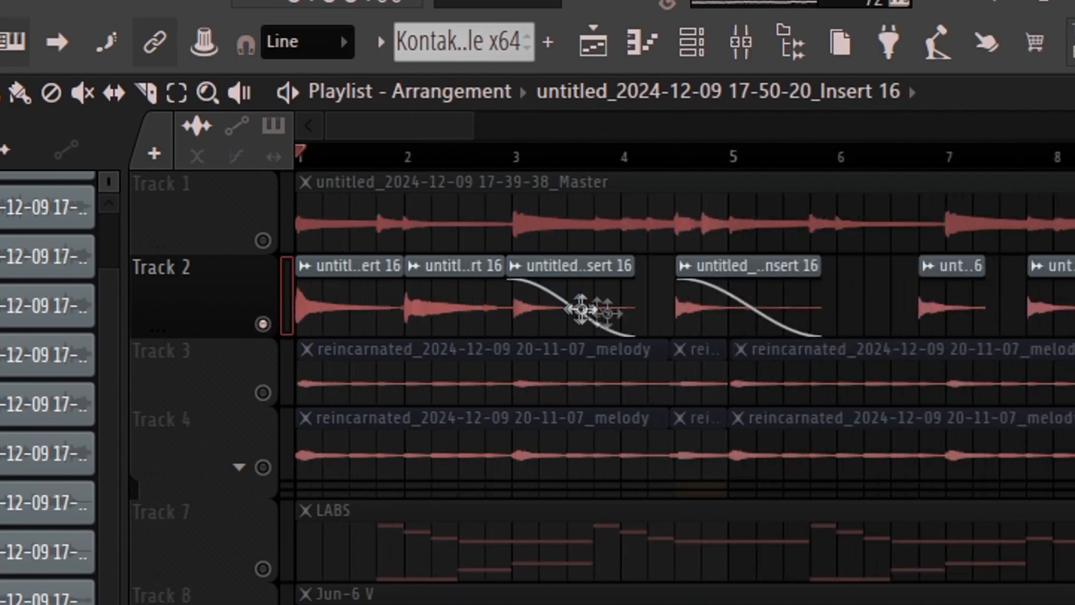
scroll(1036, 348, "up", 3)
scroll(860, 286, "down", 2)
scroll(715, 293, "down", 3)
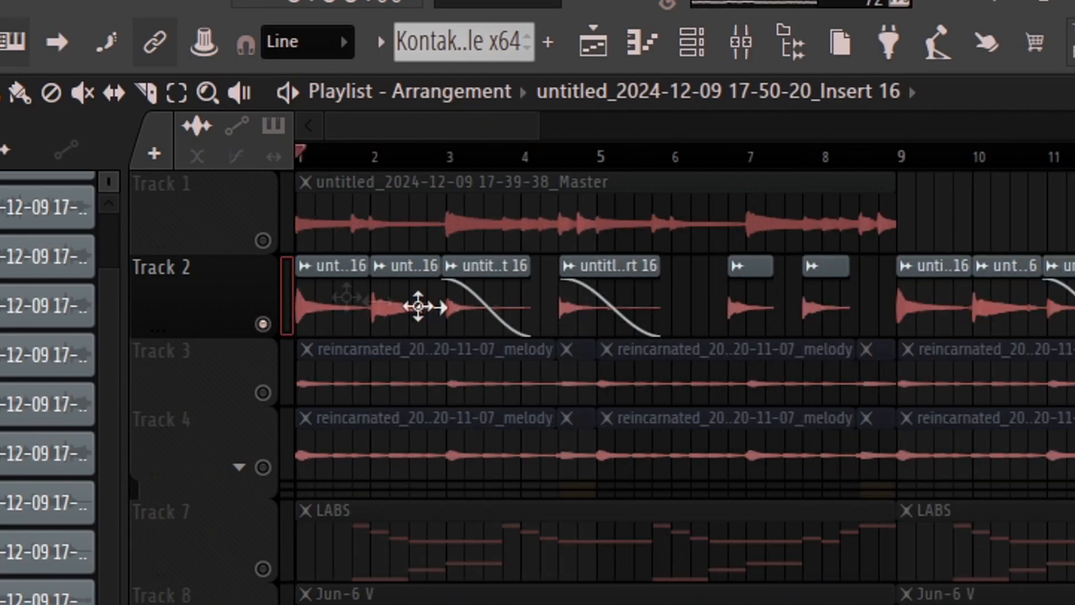
double_click(479, 307)
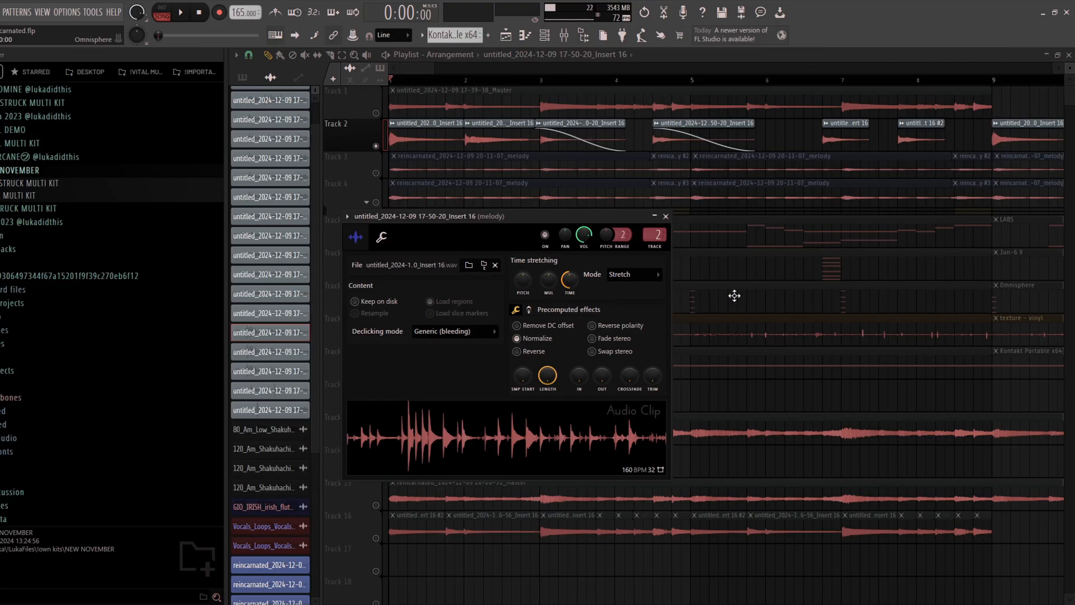
key("Escape")
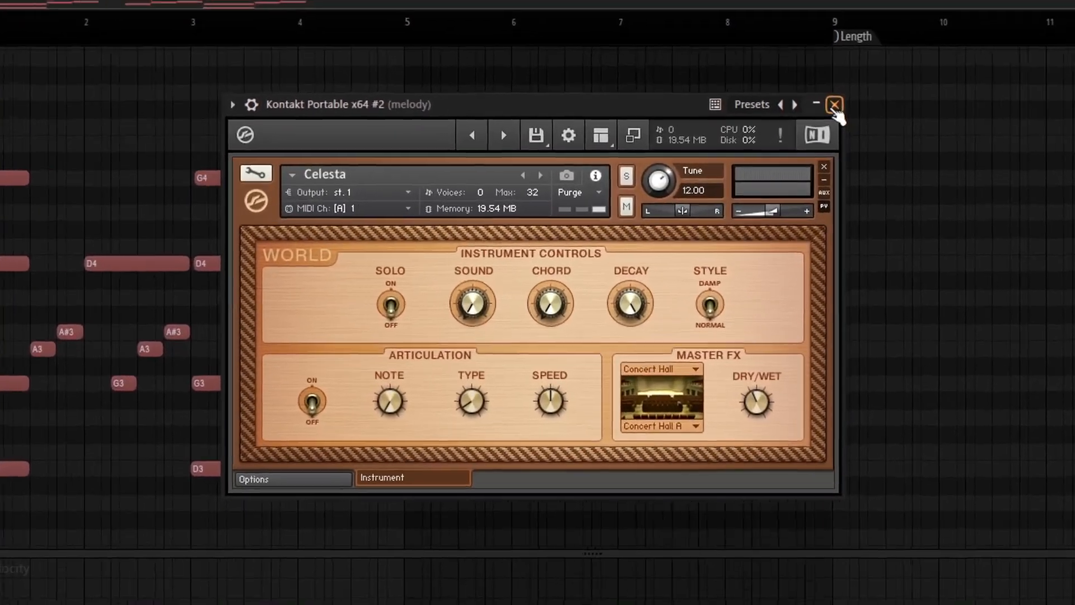
- Close the Kontakt Celesta instrument and examine its note pattern in the piano roll
left_click(808, 127)
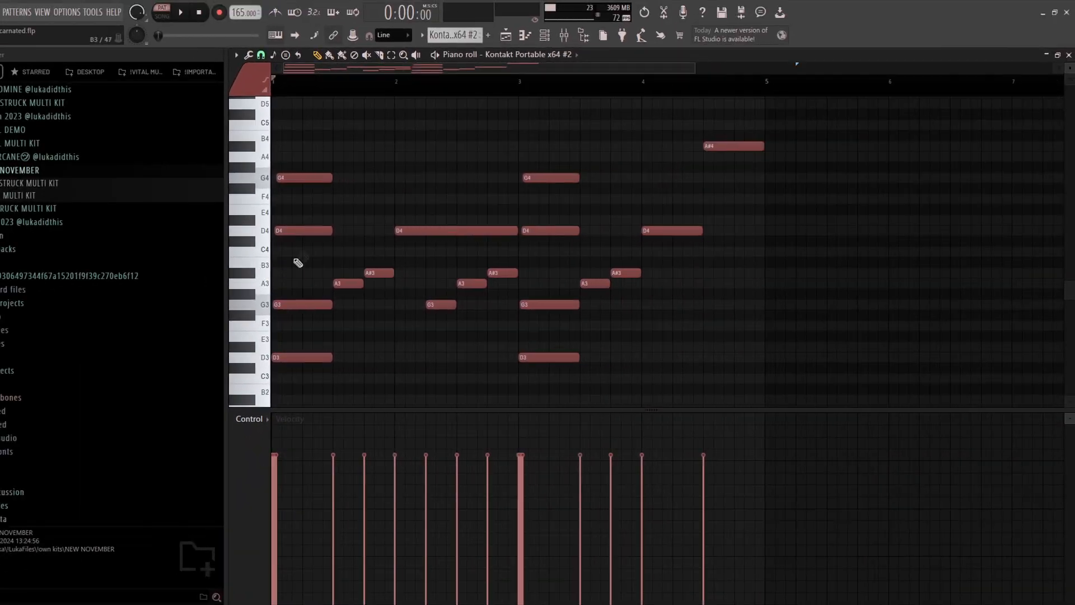
scroll(247, 271, "up", 3)
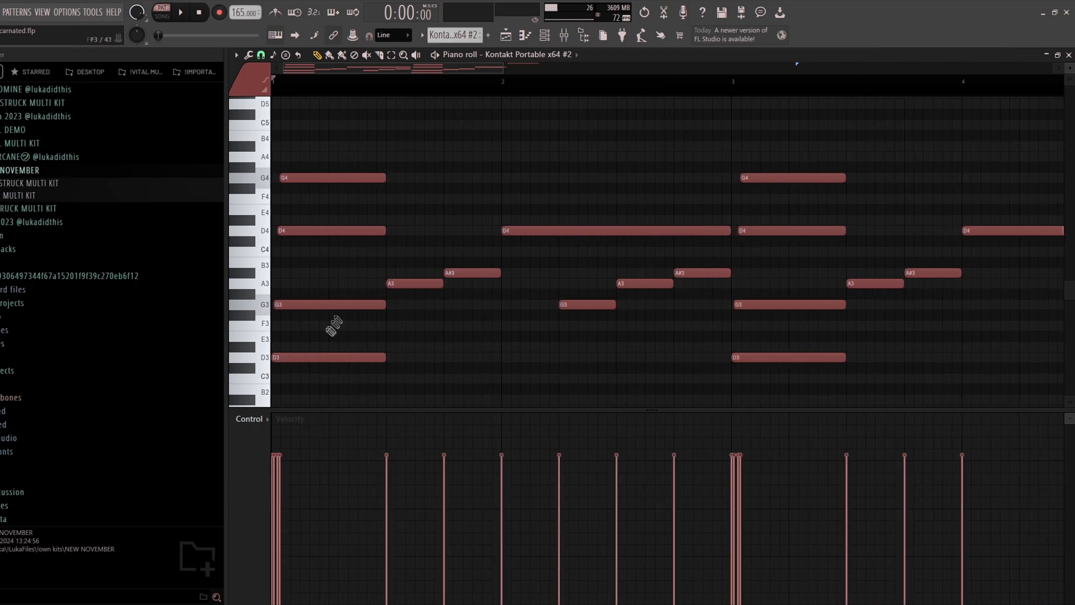
scroll(308, 209, "down", 4)
scroll(257, 308, "up", 4)
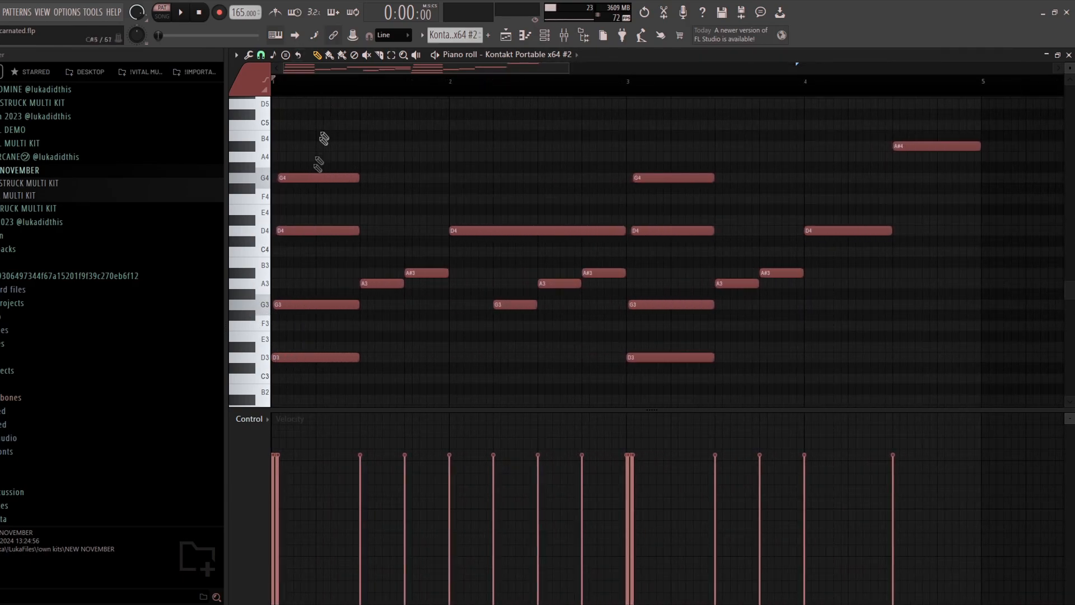
scroll(412, 271, "down", 2)
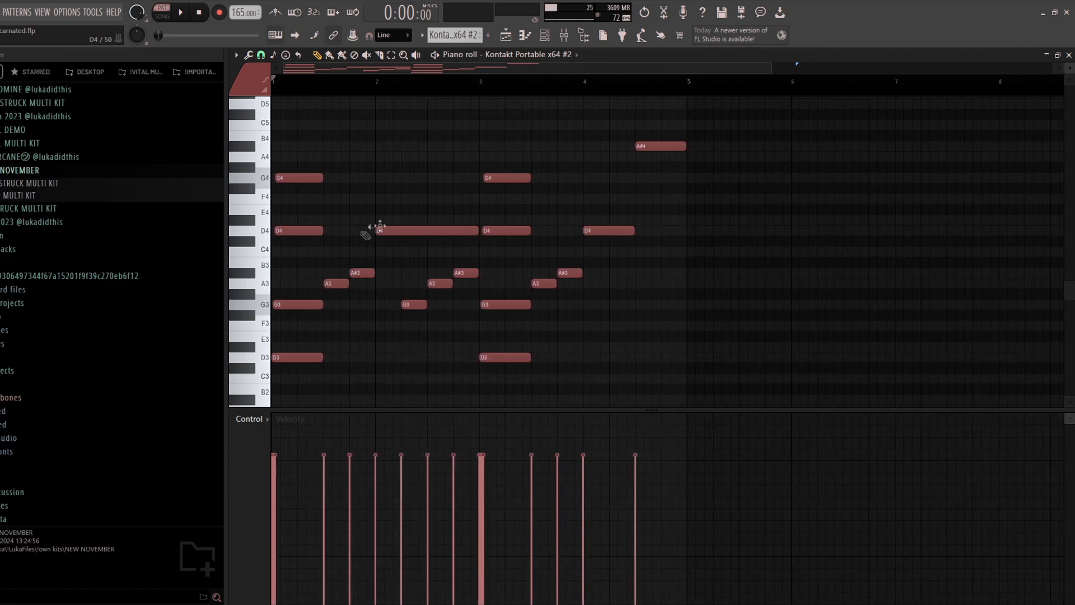
scroll(420, 347, "up", 2)
scroll(564, 266, "down", 3)
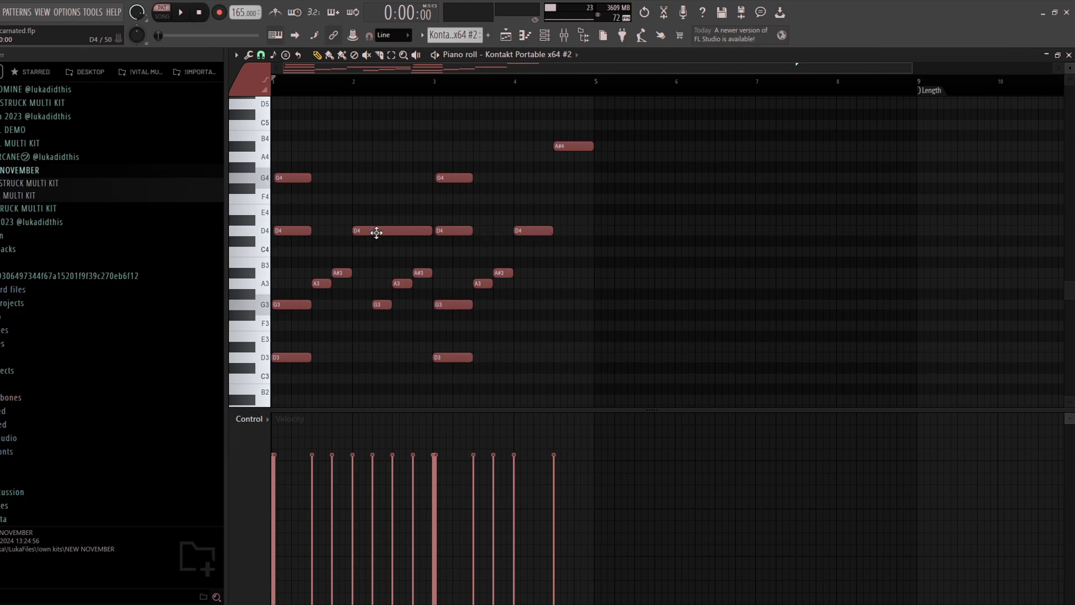
scroll(590, 161, "up", 2)
scroll(538, 196, "down", 3)
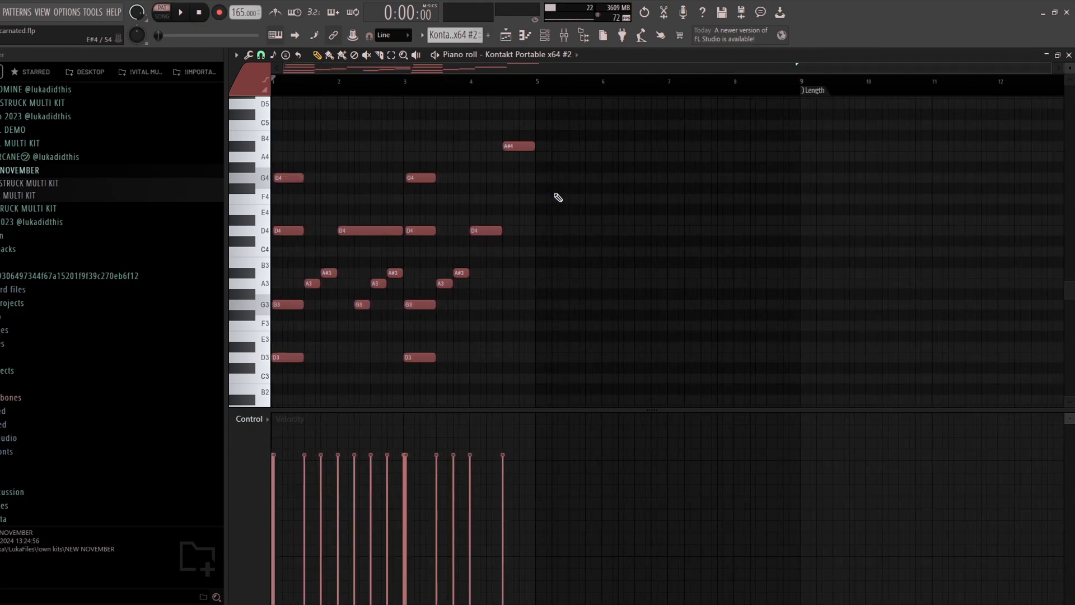
- Return to the playlist and check the channel settings of the reincarnated melody audio clip
key("F5")
scroll(388, 184, "down", 6)
double_click(488, 173)
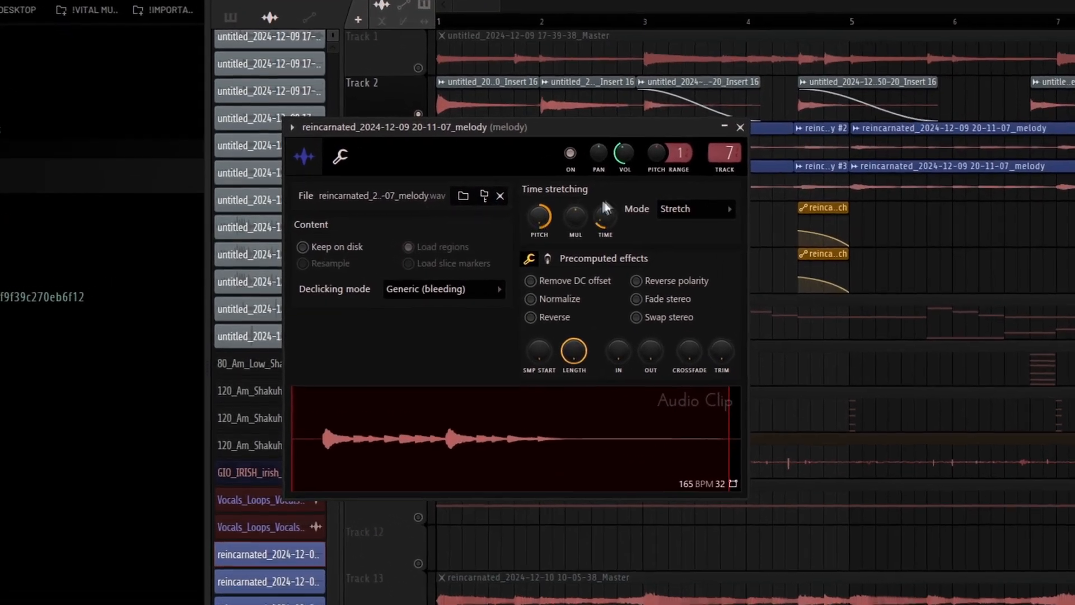
key("Escape")
double_click(569, 146)
key("Escape")
- Examine the Channel pitch automation clips on Tracks 5 and 6 and check the pitch range of melody clips #3 and #2
scroll(775, 183, "up", 8)
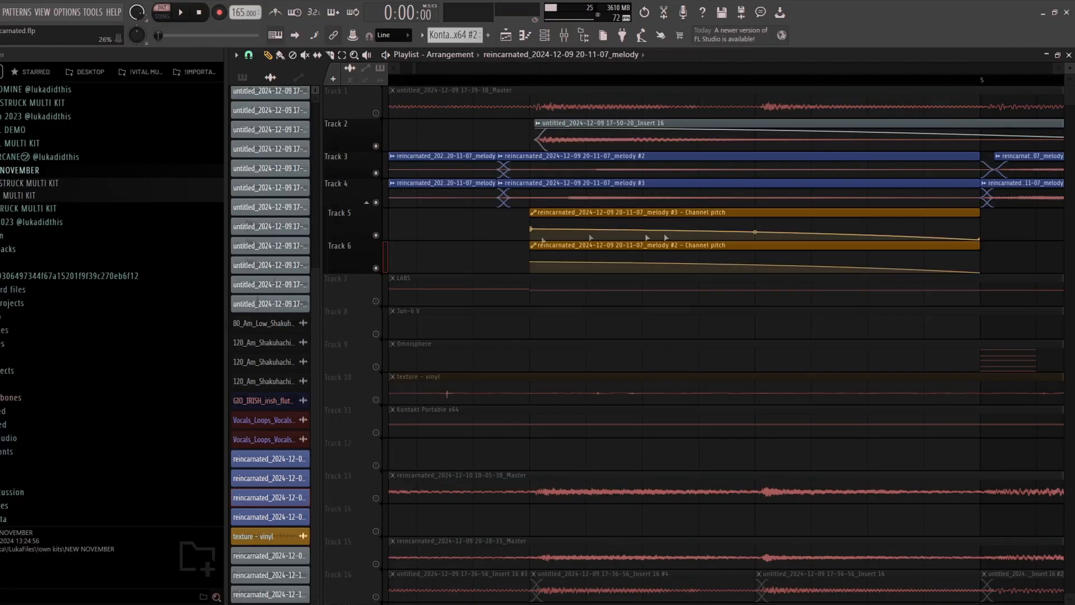
scroll(552, 192, "up", 6)
double_click(552, 192)
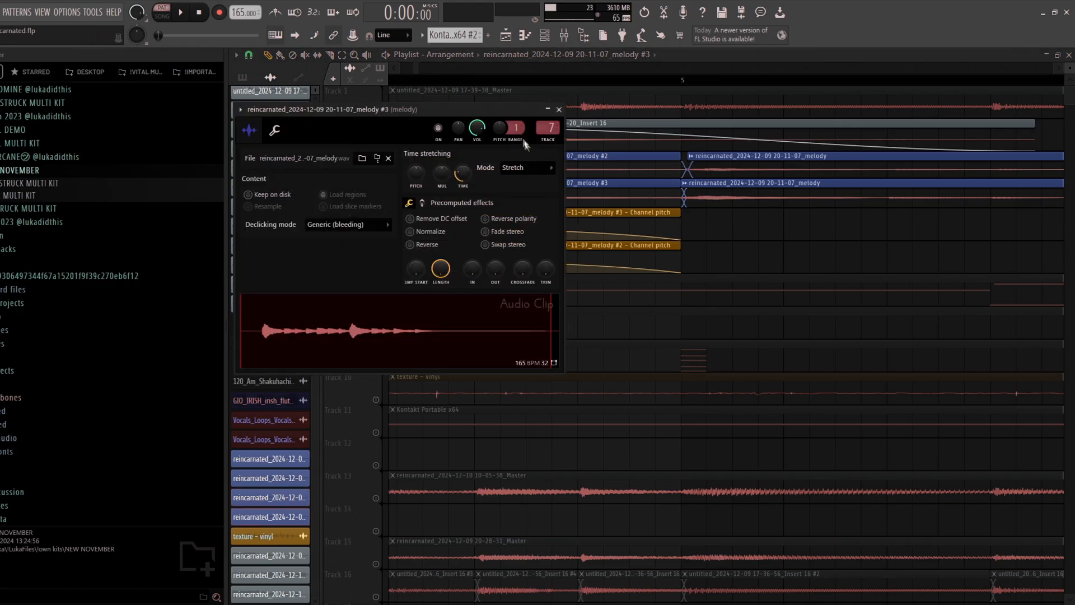
double_click(571, 157)
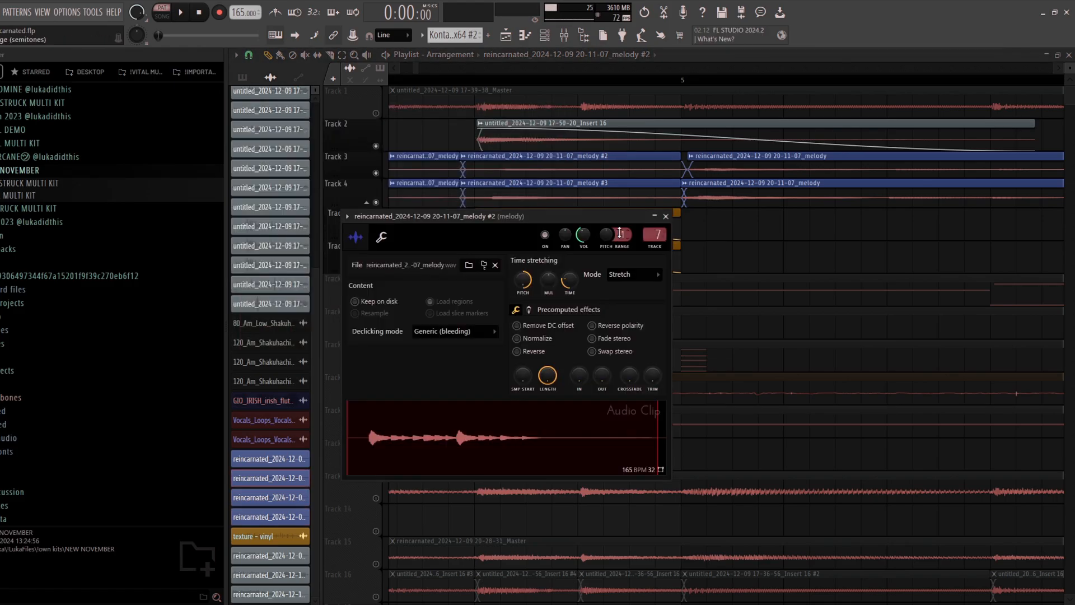
- View the final A#4 note in the Kontakt Portable x64 #2 piano roll and return to the playlist
left_click(525, 34)
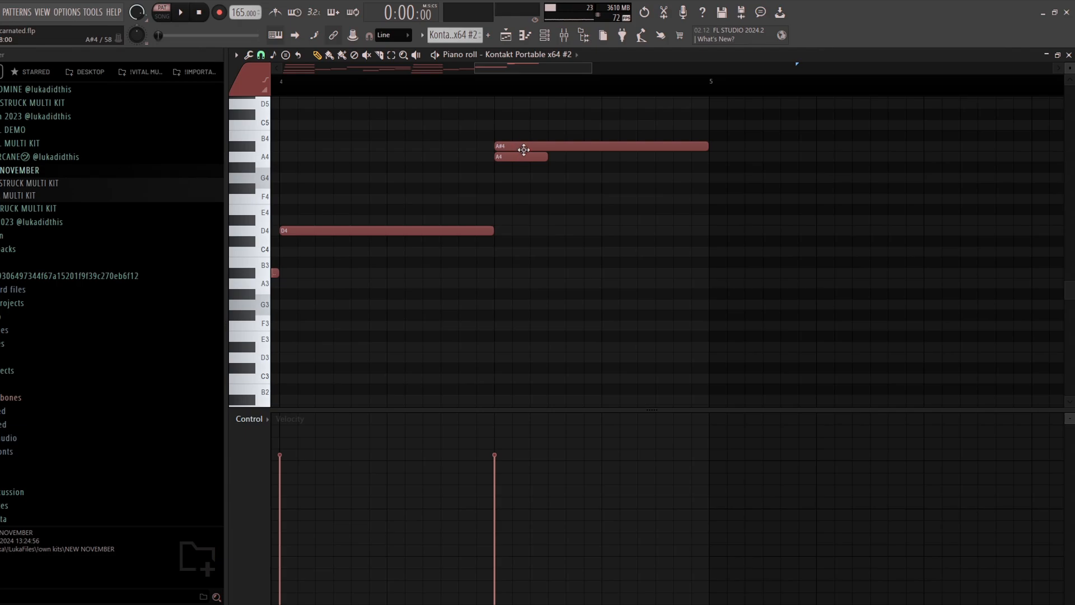
left_click(505, 35)
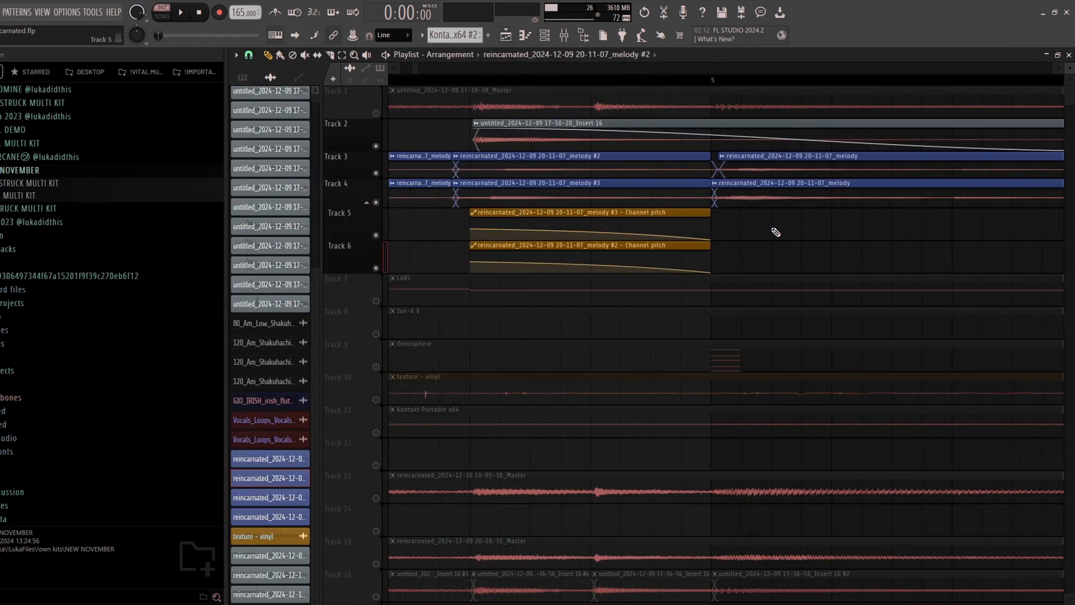
scroll(738, 242, "down", 8)
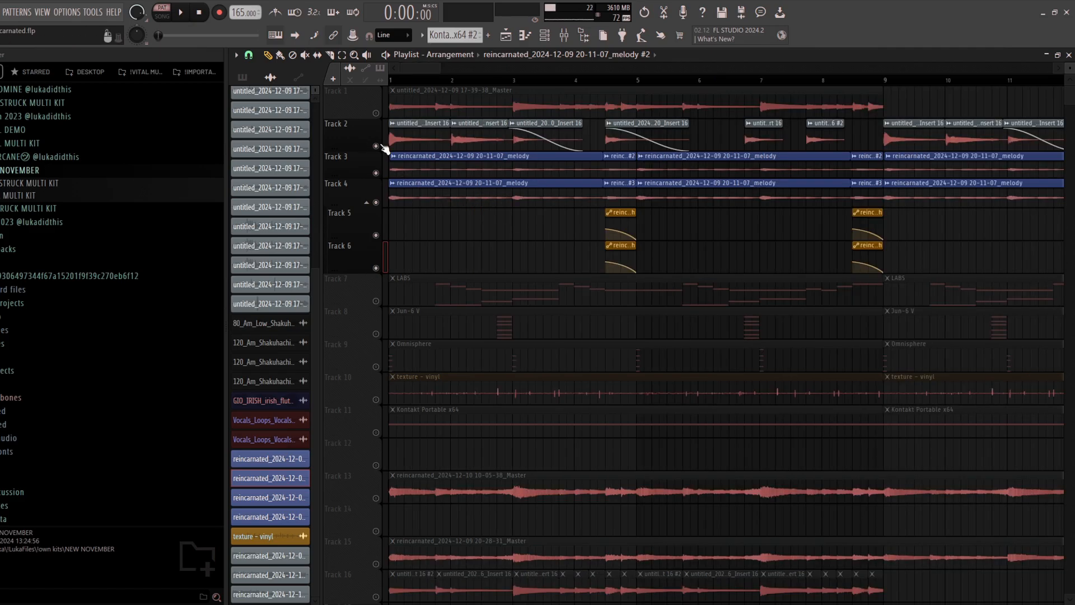
- Inspect the RC-20 Retro Color, Fresh Air, ValhallaVintageVerb and soothe2 effects on mixer track 7 used by the Track 3 melody clip
scroll(504, 233, "up", 4)
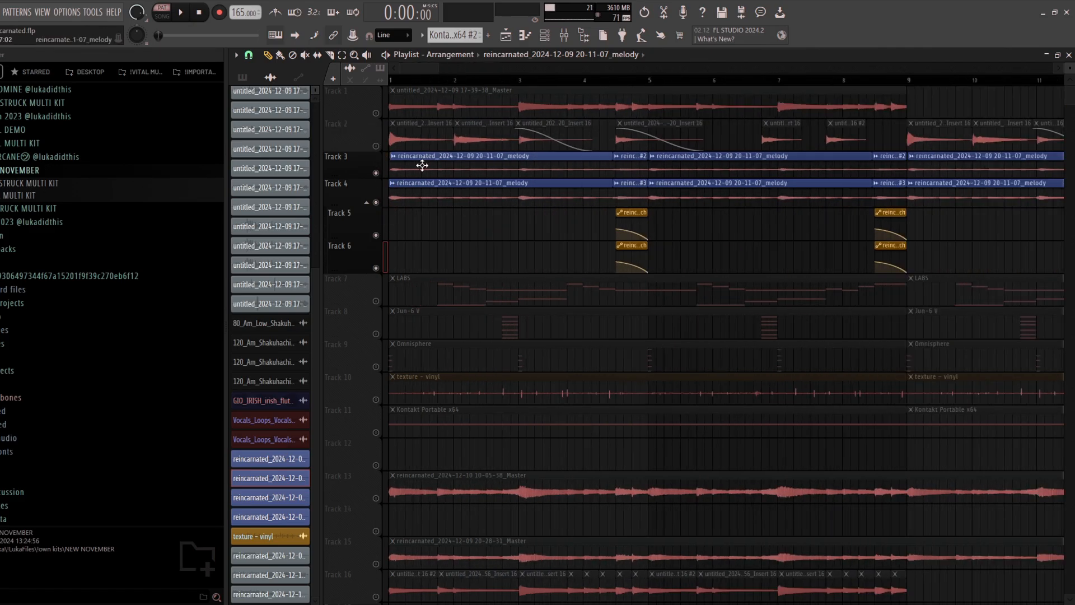
double_click(422, 164)
double_click(595, 174)
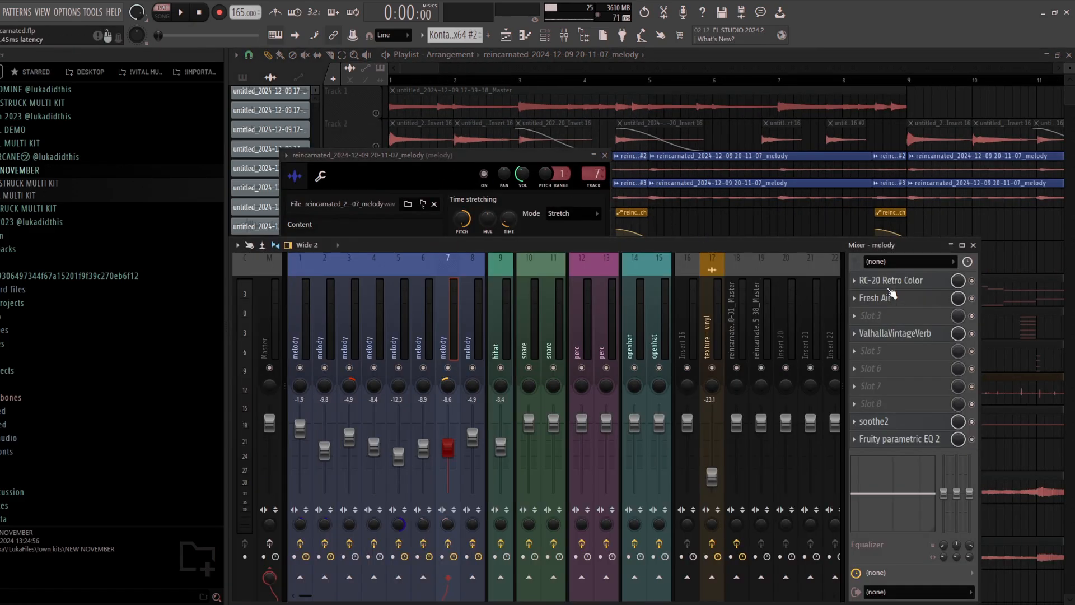
left_click(891, 280)
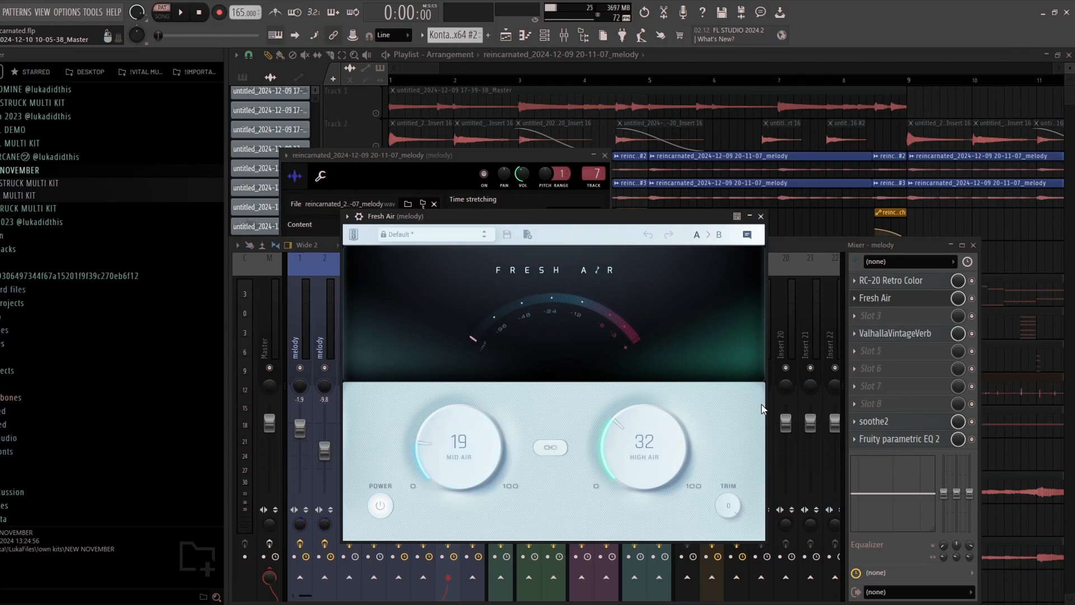
left_click(919, 337)
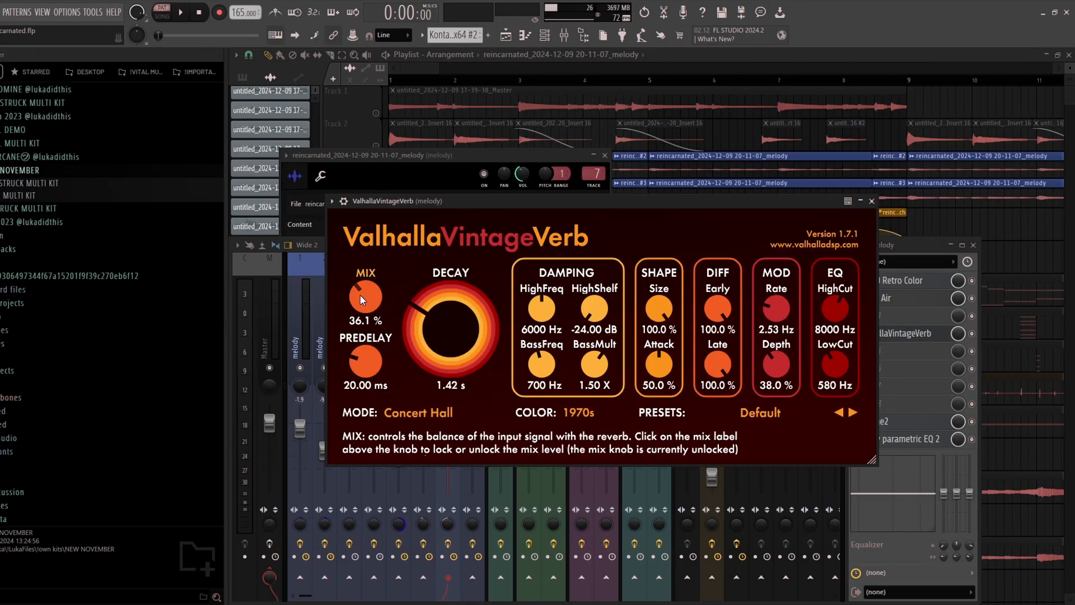
left_click(885, 421)
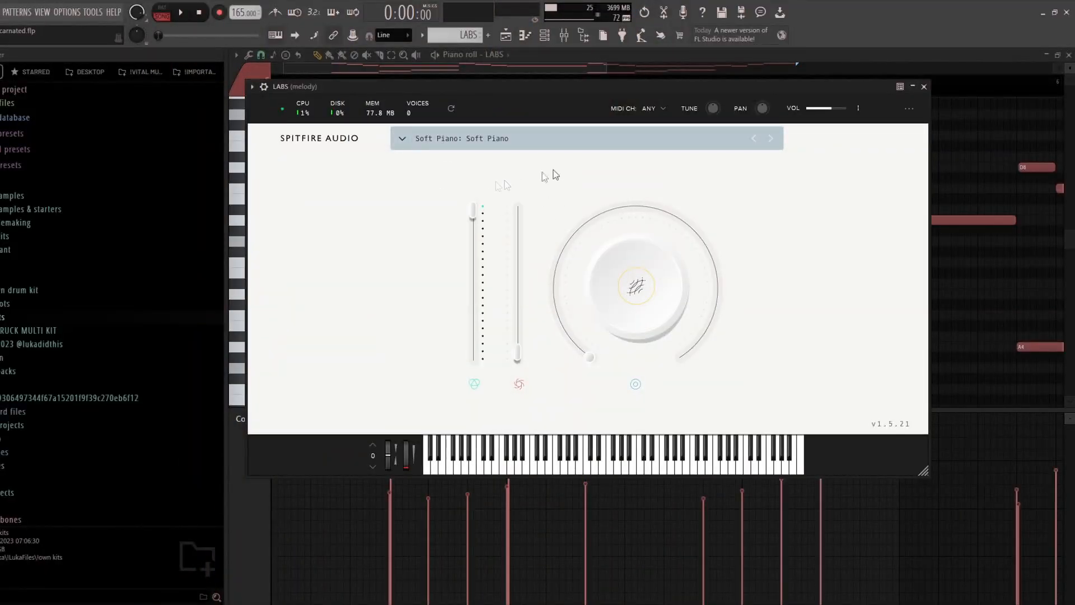
- Close the LABS Soft Piano instrument and examine its melody and lower notes across the eight-bar pattern
left_click(925, 86)
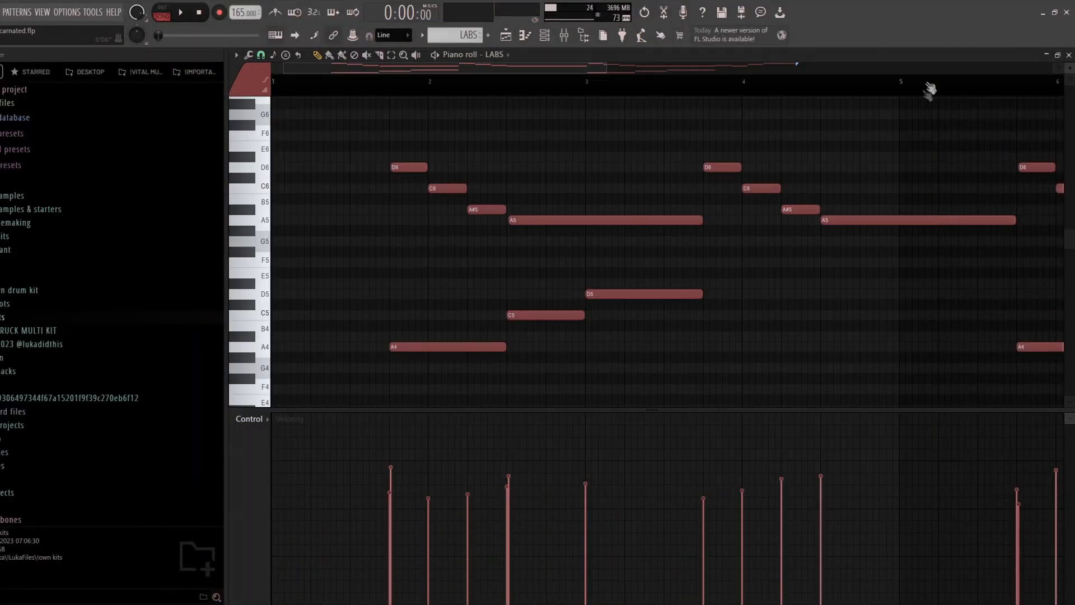
scroll(500, 211, "down", 3)
scroll(388, 216, "down", 2)
scroll(347, 221, "up", 1)
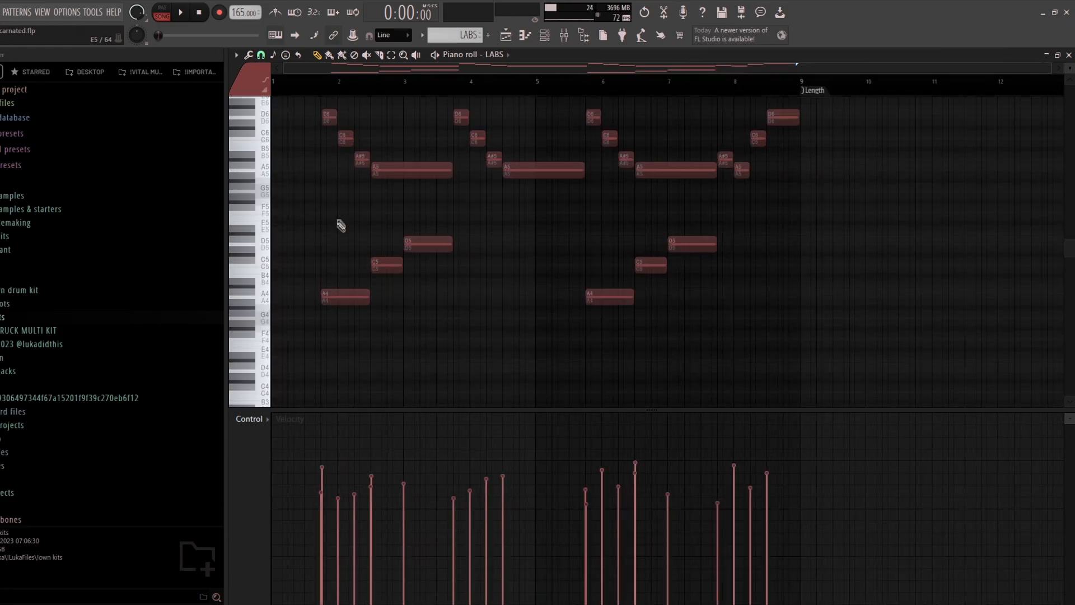
scroll(444, 320, "up", 3)
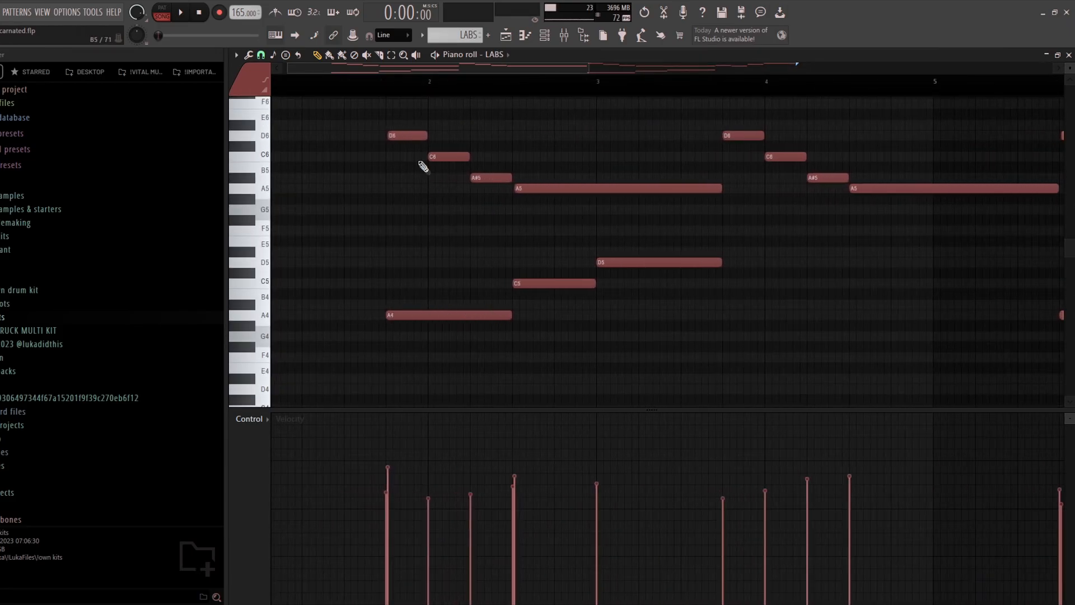
scroll(487, 252, "down", 4)
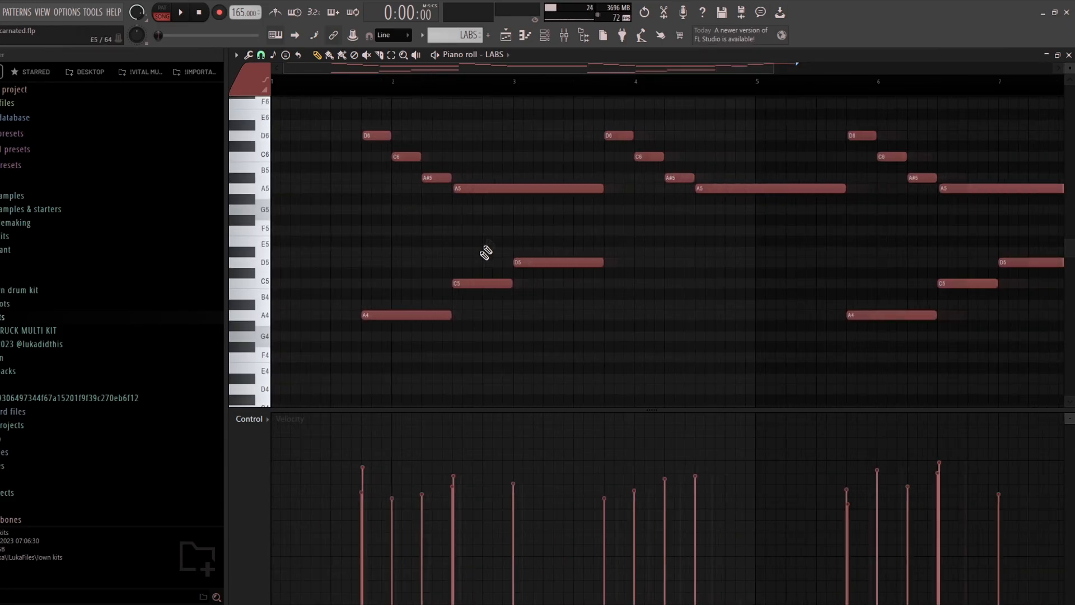
scroll(381, 190, "up", 2)
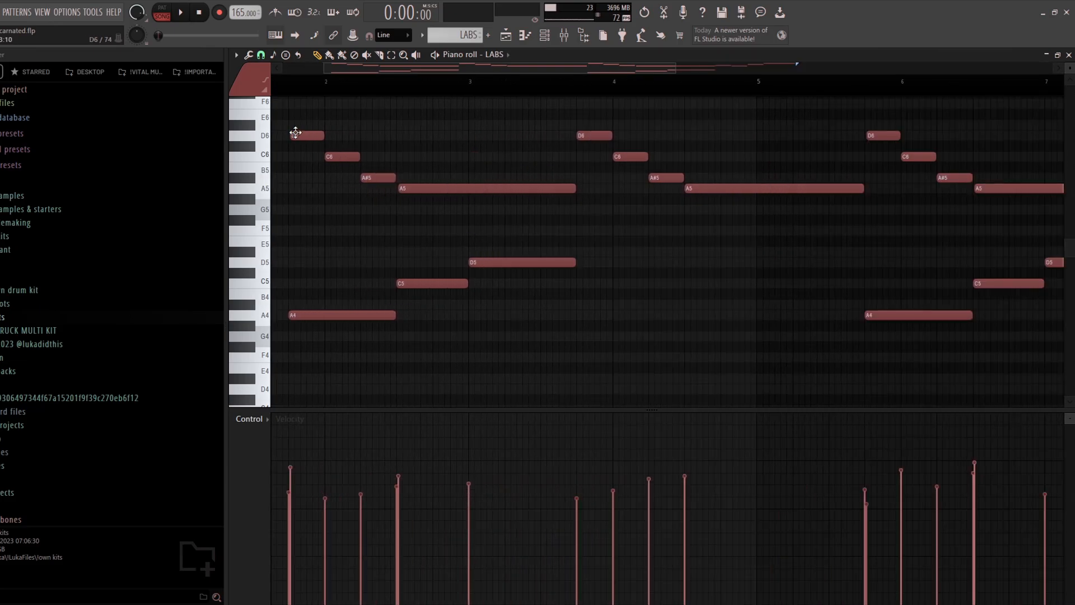
scroll(566, 172, "down", 5)
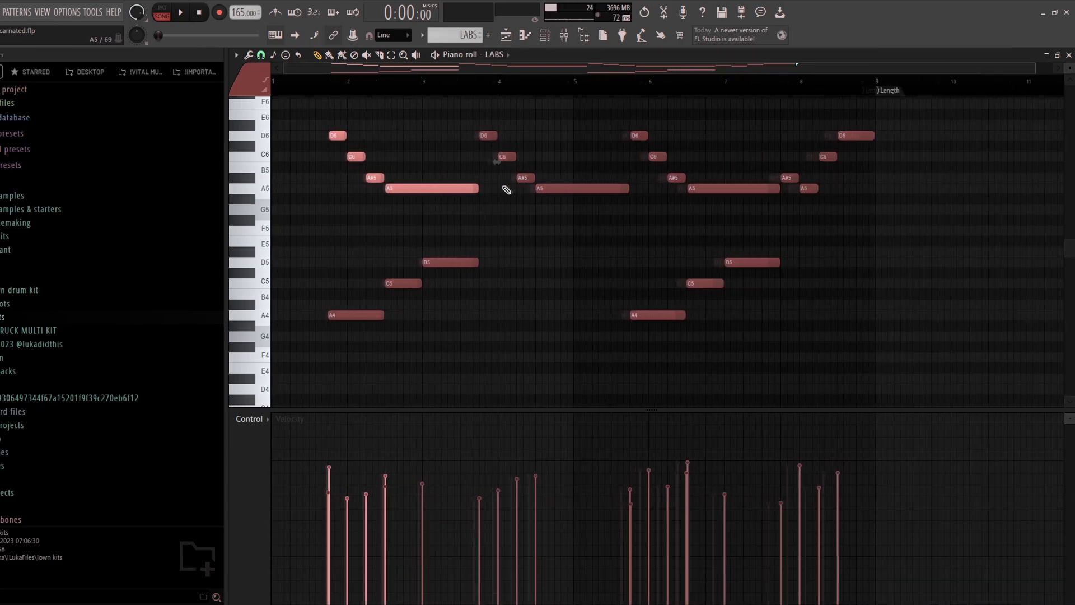
scroll(631, 218, "up", 4)
- Select the closing A#5, A5, C6 and D6 notes of the LABS melody before bar 9 and review them
left_click_drag(581, 222, 836, 108)
scroll(836, 108, "down", 3)
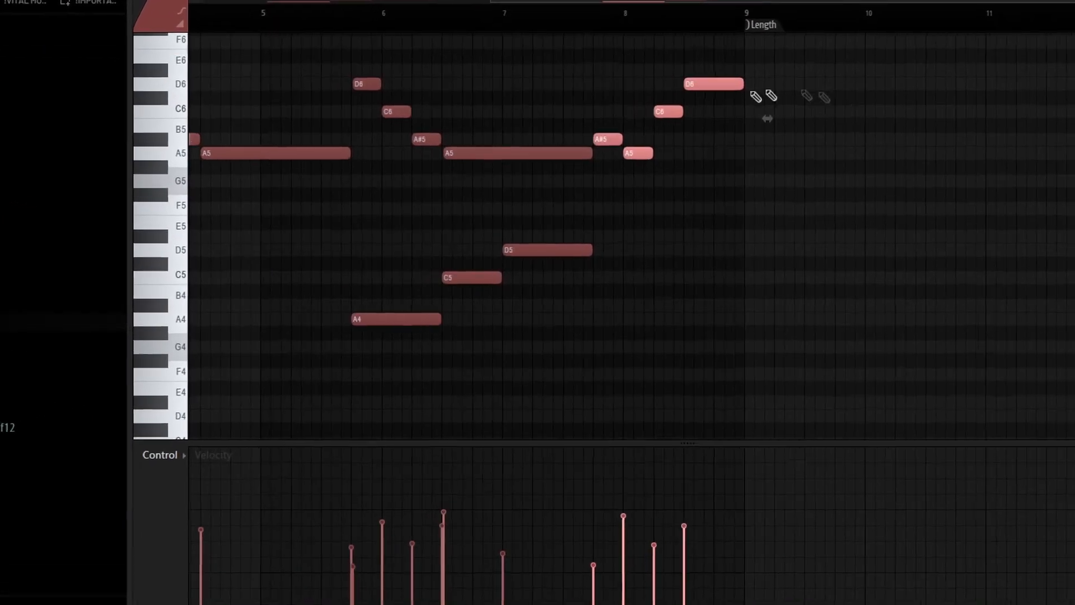
key("alt+r")
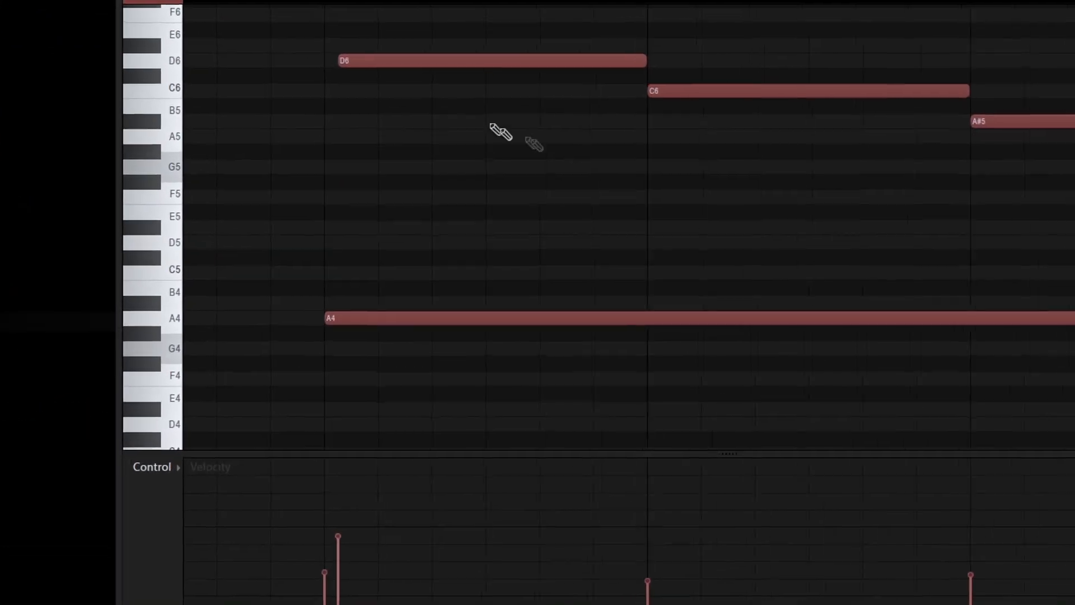
- Open the strum tool for the LABS notes and inspect ValhallaVintageVerb and Fruity parametric EQ 2 on mixer track 3
key("alt+s")
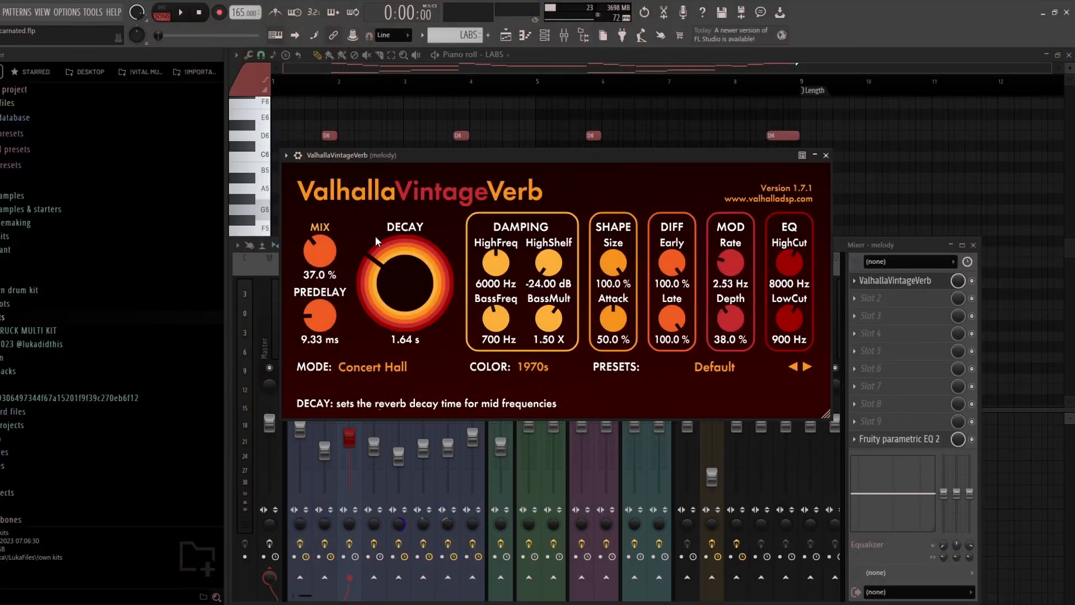
left_click(902, 439)
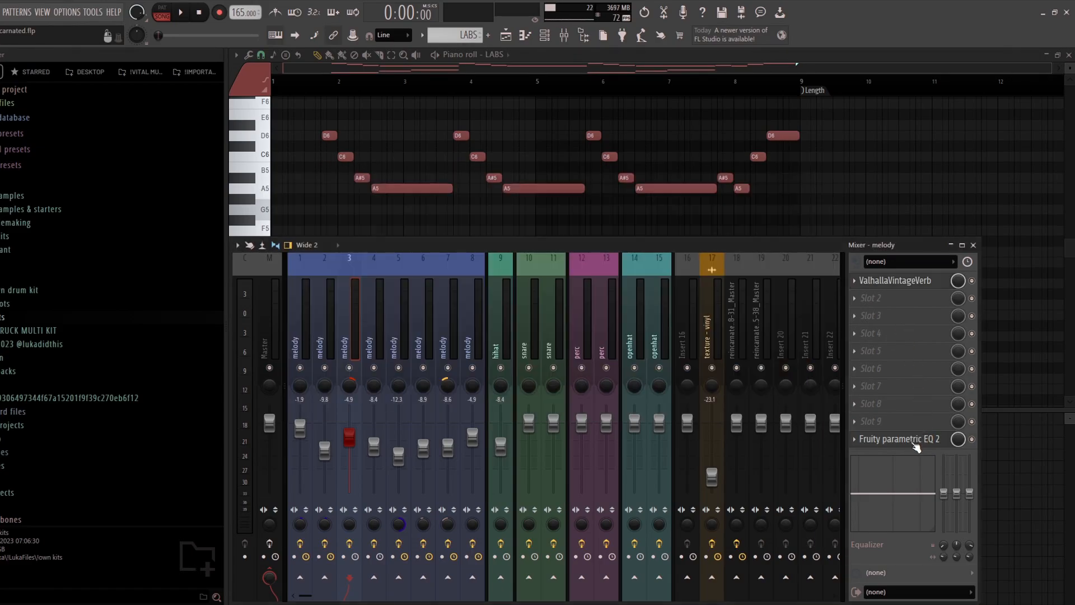
key("Escape")
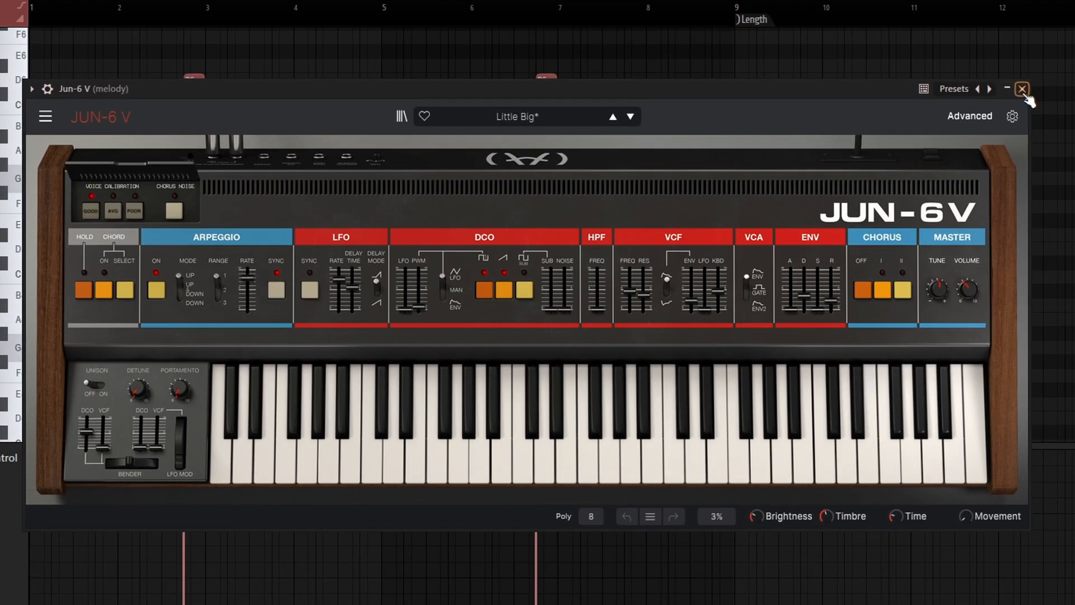
- Close the Jun-6 V instrument and examine its stacked G, A# and D chord notes before bars 3 and 7
left_click(1022, 90)
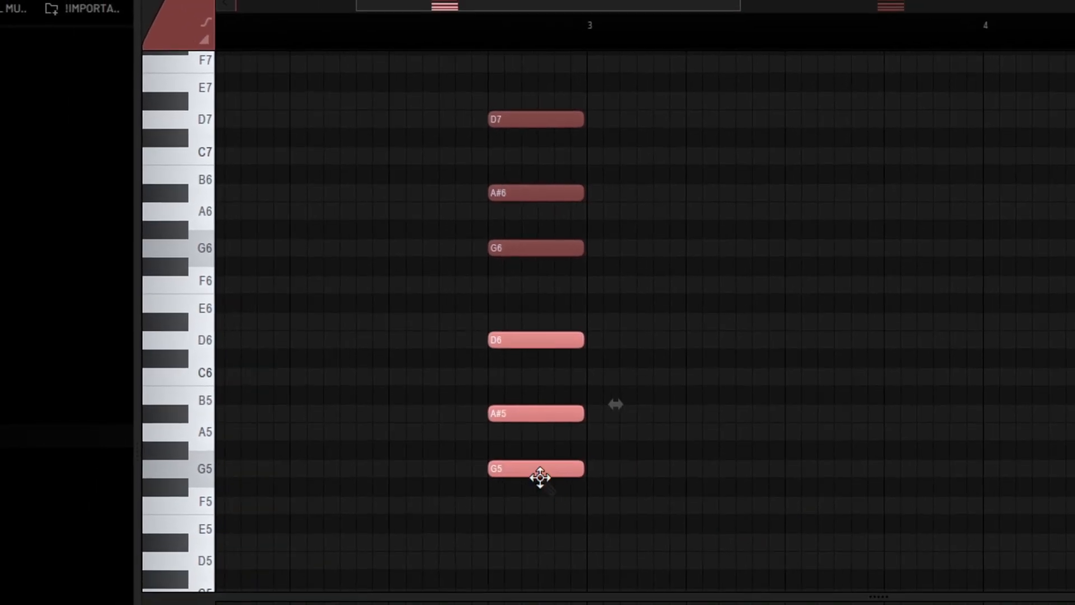
scroll(522, 134, "down", 3)
right_click(704, 272)
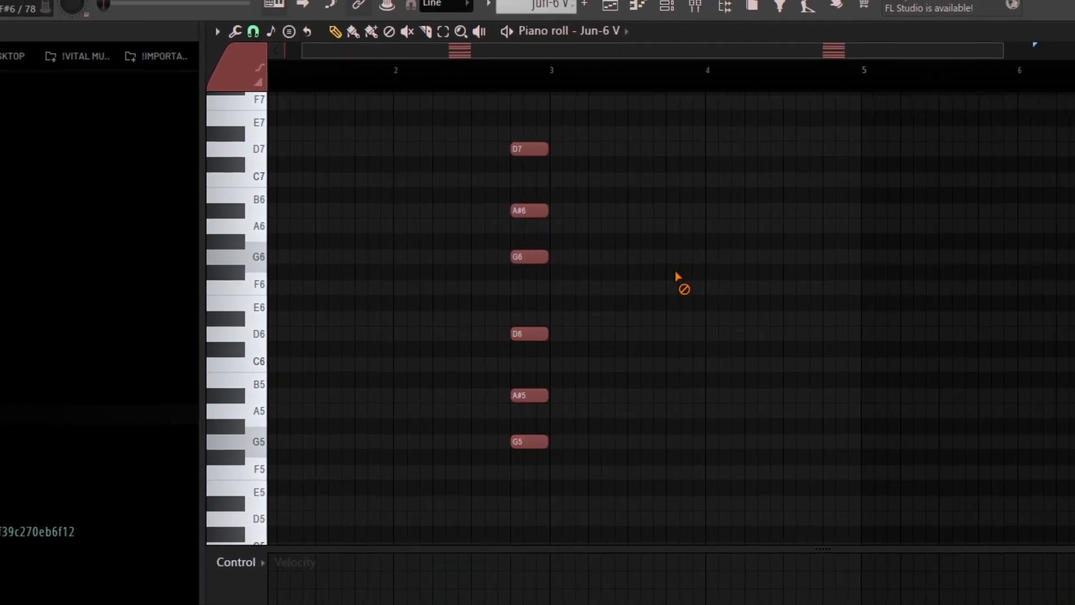
scroll(676, 272, "down", 3)
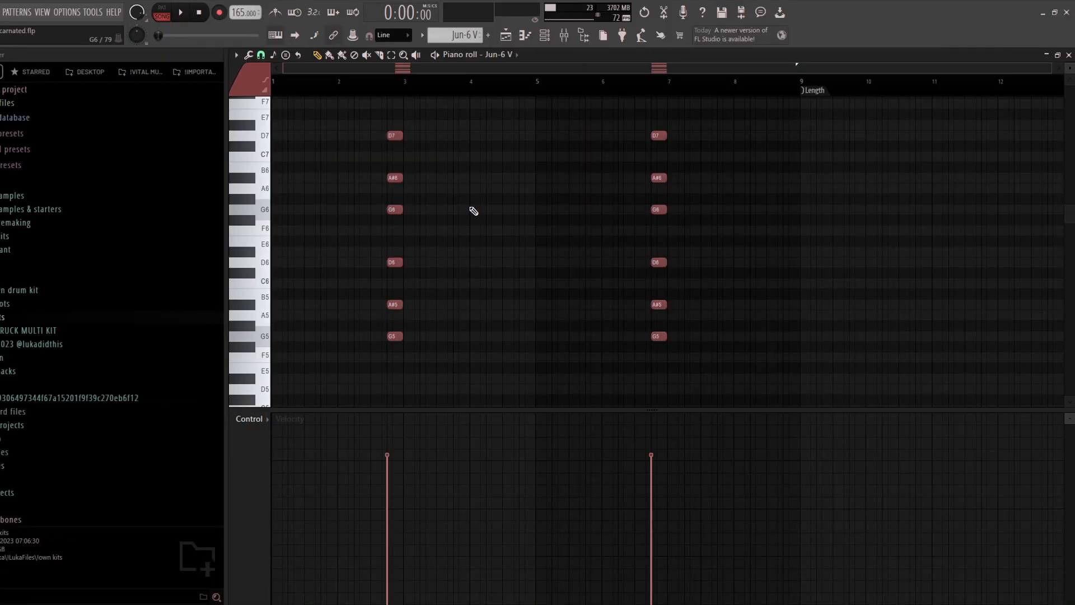
- Inspect the first Fruity parametric EQ 2, Abbey Road Vinyl Stereo and RC-20 Retro Color effects on mixer track 8
left_click(563, 41)
left_click(895, 281)
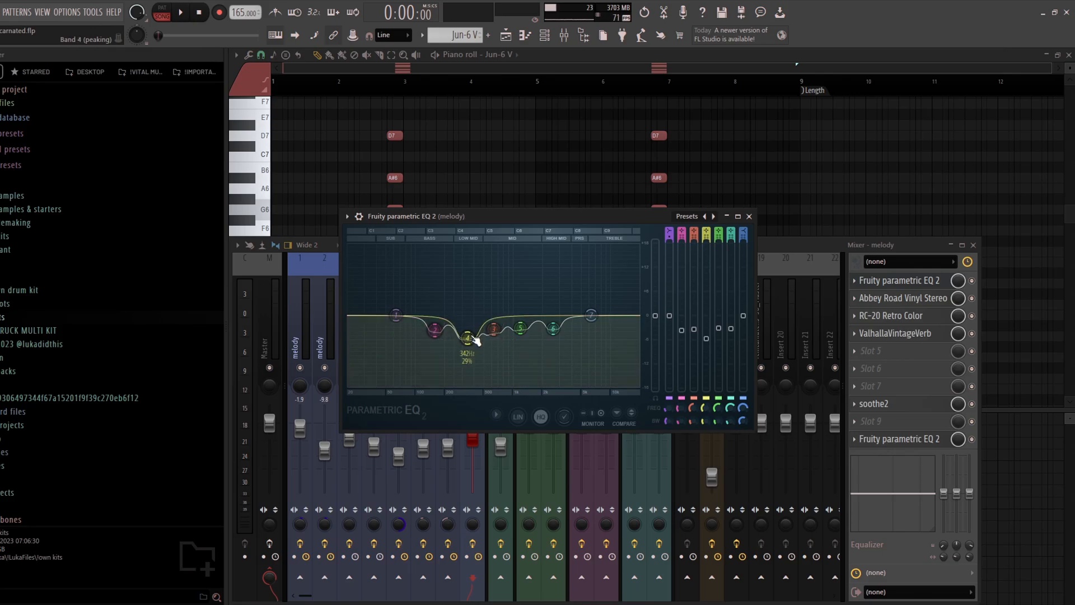
left_click(919, 300)
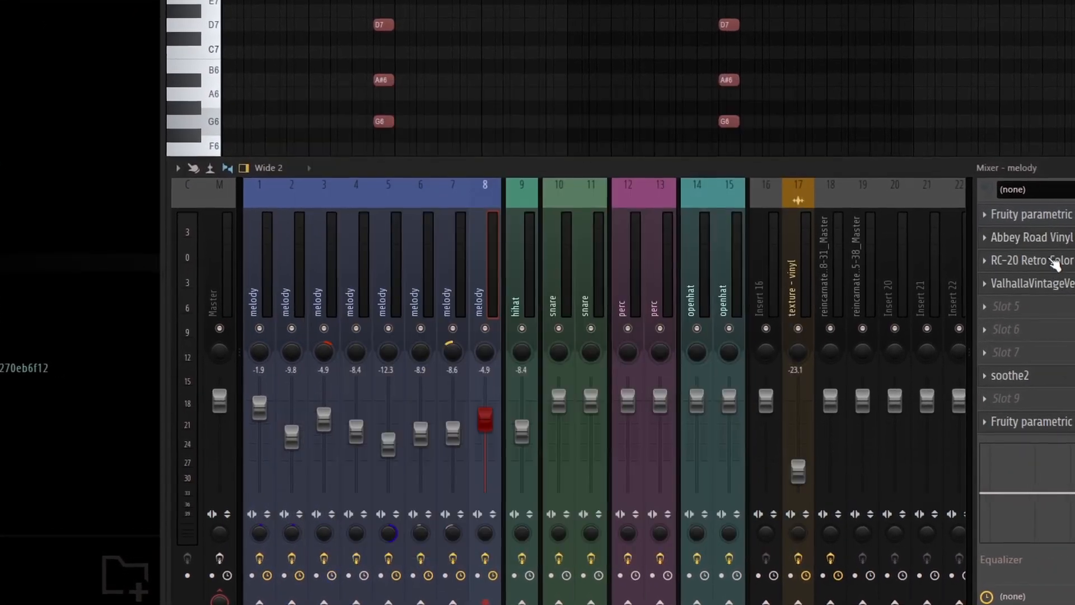
left_click(1006, 269)
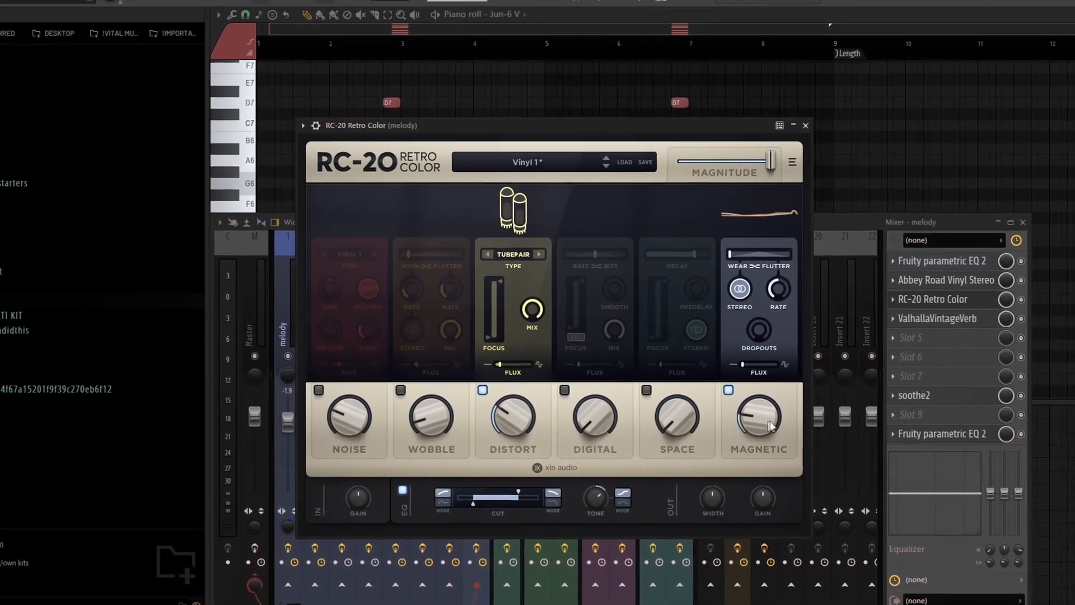
- Inspect ValhallaVintageVerb, soothe2 and the final Fruity parametric EQ 2 on mixer track 8, and return to the Jun-6 V notes
left_click(940, 329)
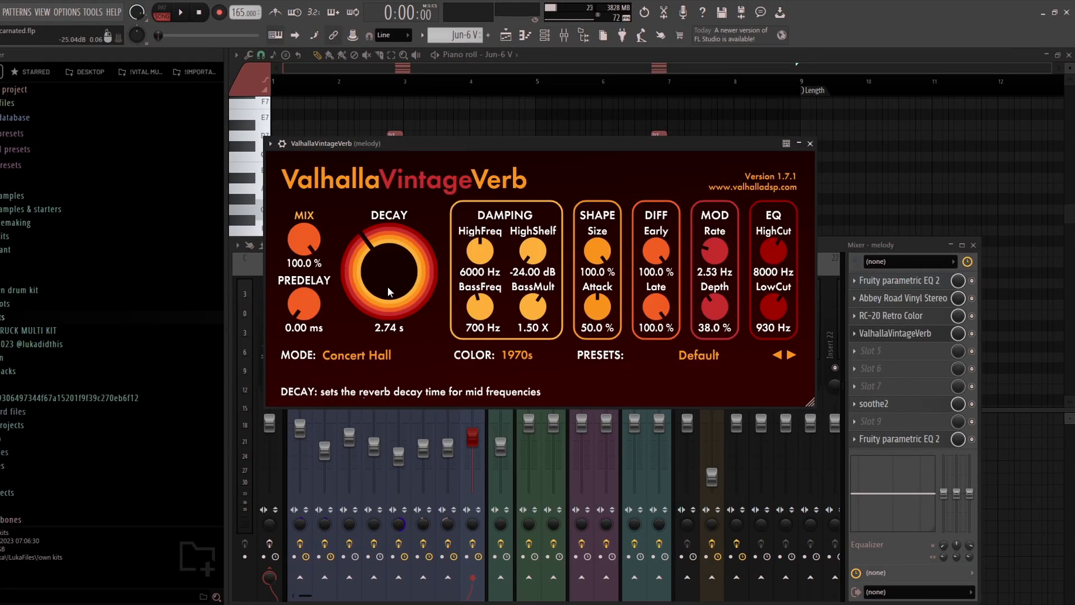
left_click(884, 404)
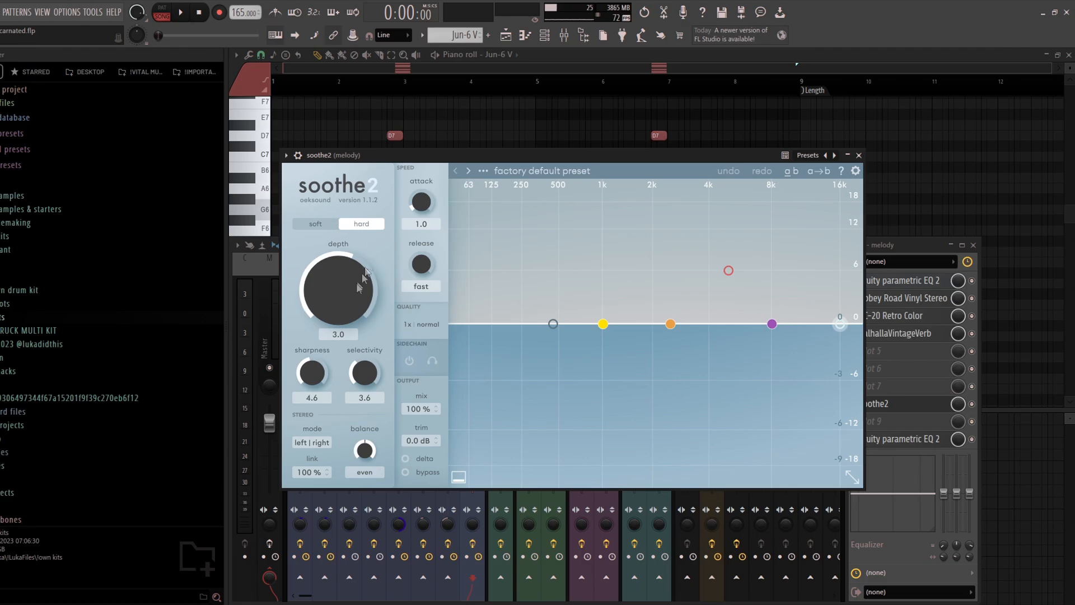
left_click(896, 439)
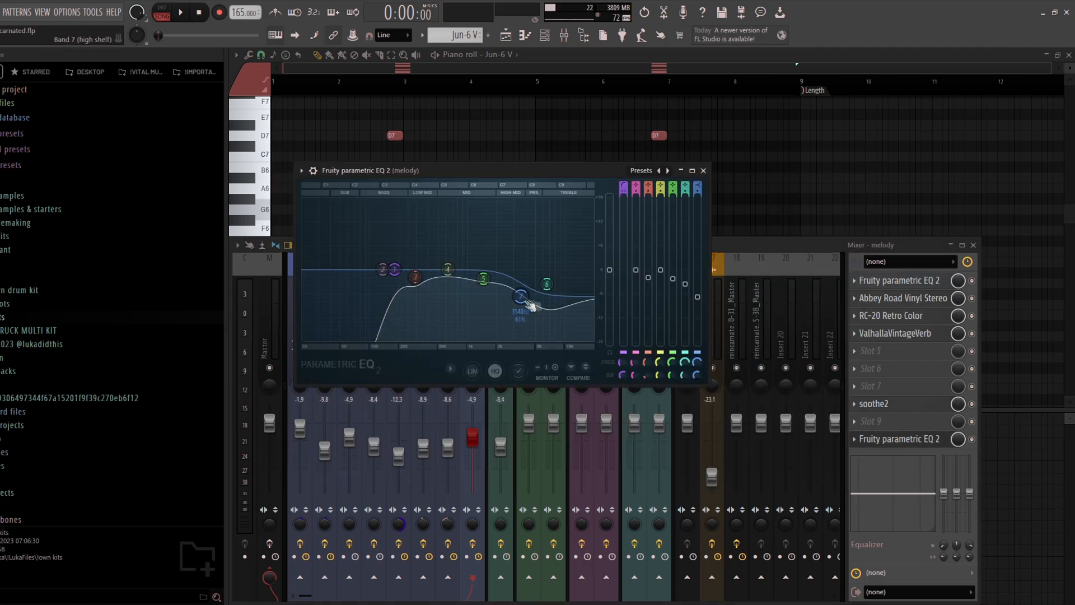
left_click(704, 170)
key("F9")
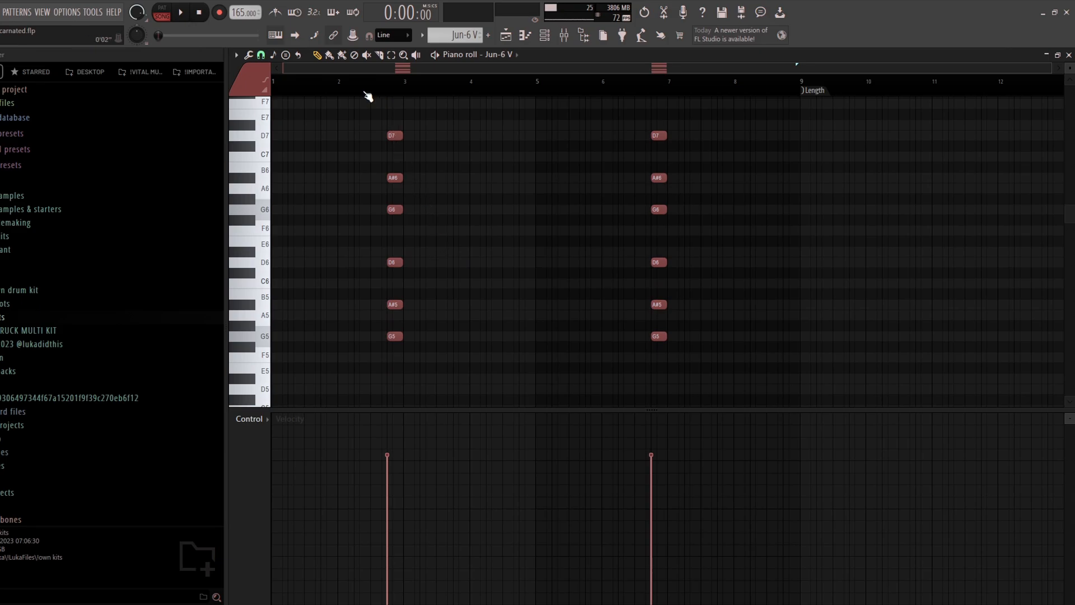
scroll(413, 240, "up", 2)
scroll(448, 207, "down", 2)
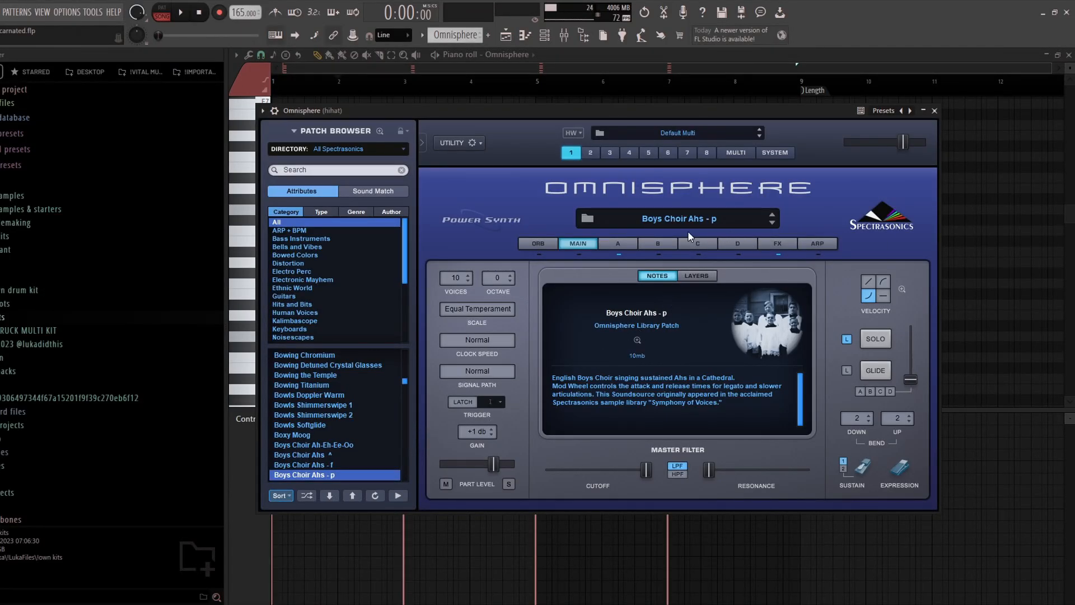
- Close the Omnisphere Boys Choir Ahs - p instrument and examine its short stacked D and G notes across the pattern
left_click(930, 114)
scroll(292, 275, "down", 1)
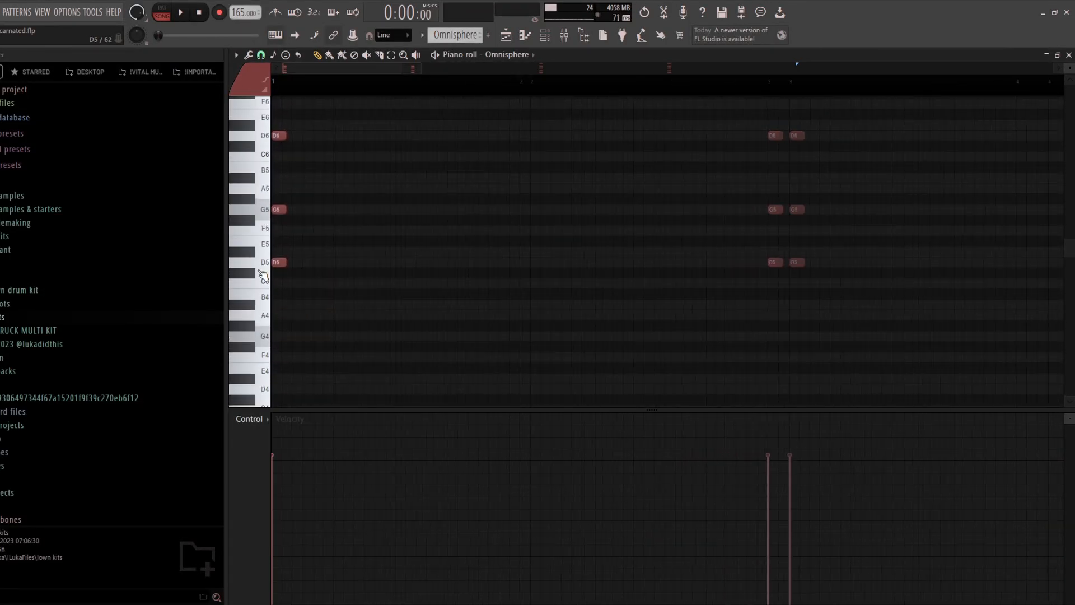
scroll(259, 200, "up", 3)
scroll(304, 276, "down", 2)
scroll(215, 224, "down", 3)
scroll(396, 254, "down", 4)
scroll(602, 273, "up", 3)
scroll(594, 288, "up", 4)
scroll(585, 311, "down", 1)
scroll(584, 303, "down", 5)
scroll(580, 286, "up", 5)
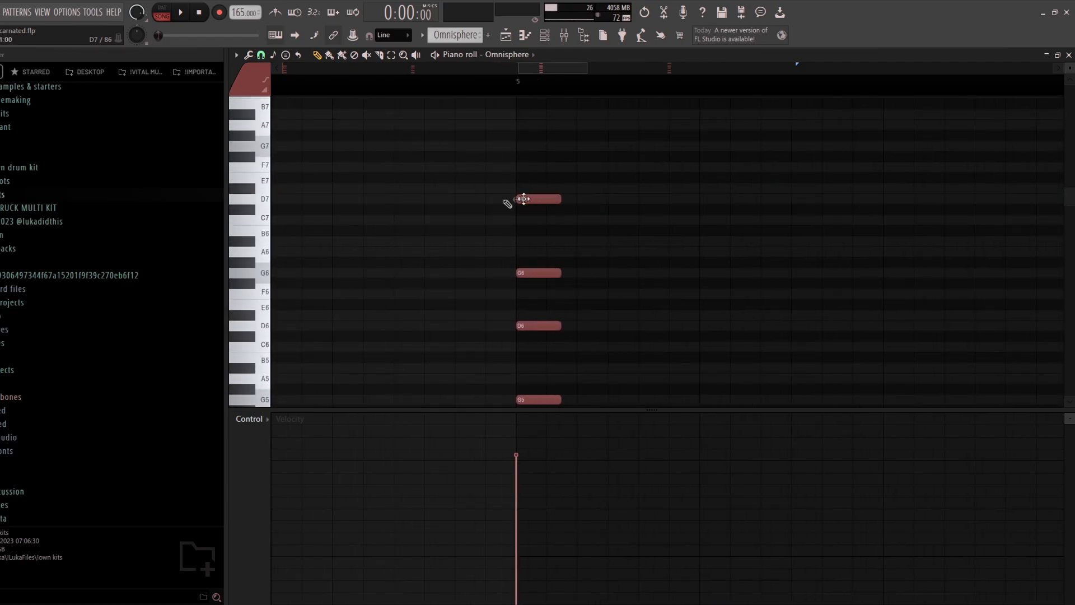
- Inspect the Fruity Delay 3 and Fruity parametric EQ 2 effects on the hihat mixer track used by Omnisphere
scroll(778, 276, "down", 2)
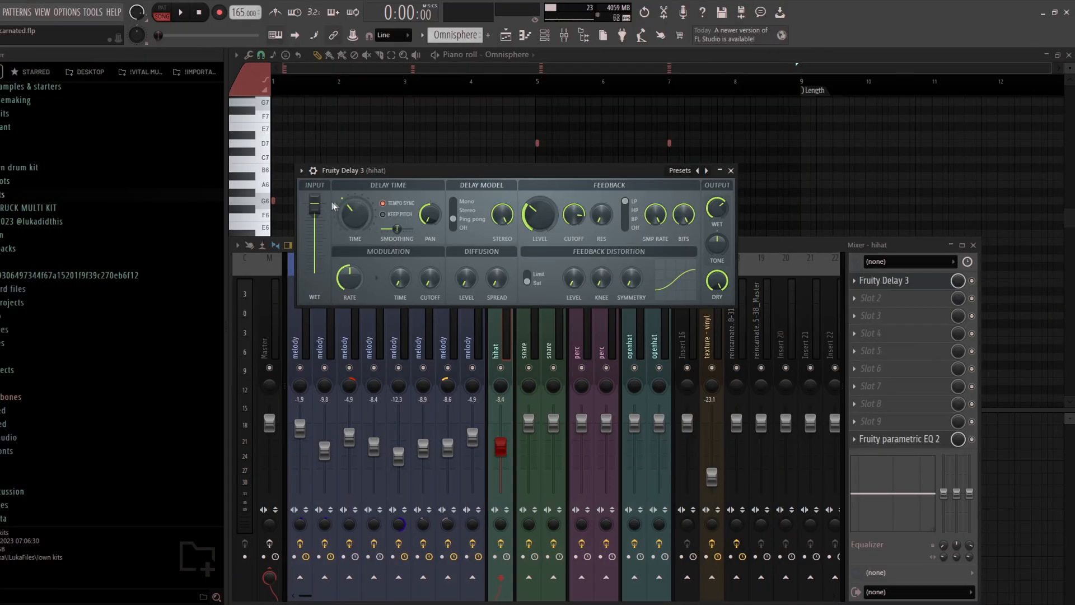
left_click(893, 439)
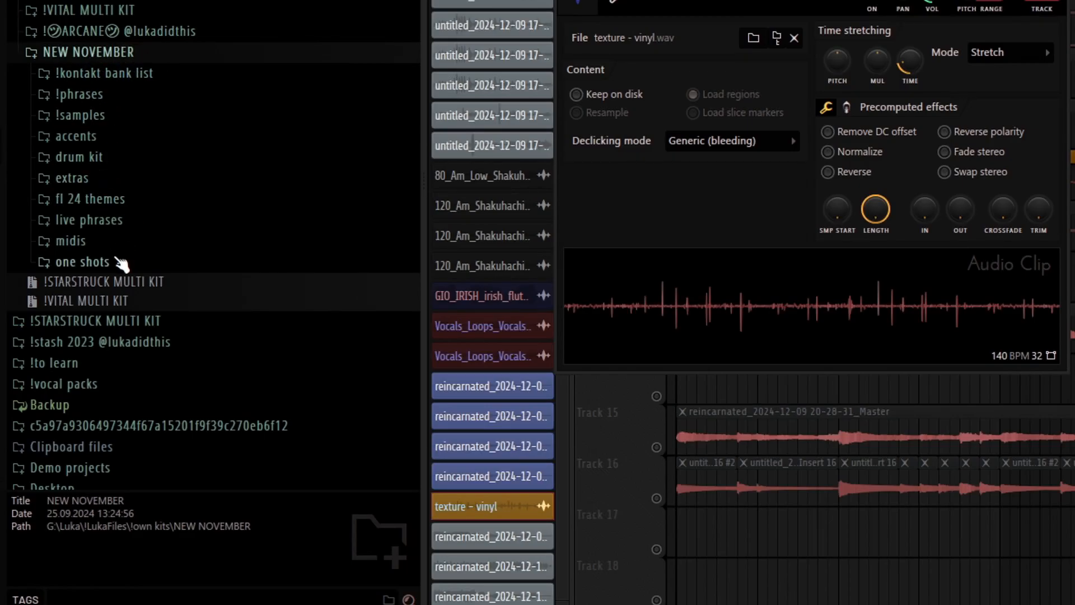
- Browse the one shots folder of the NEW NOVEMBER kit, looking through its basses and keys
left_click(89, 262)
scroll(96, 199, "down", 3)
left_click(104, 169)
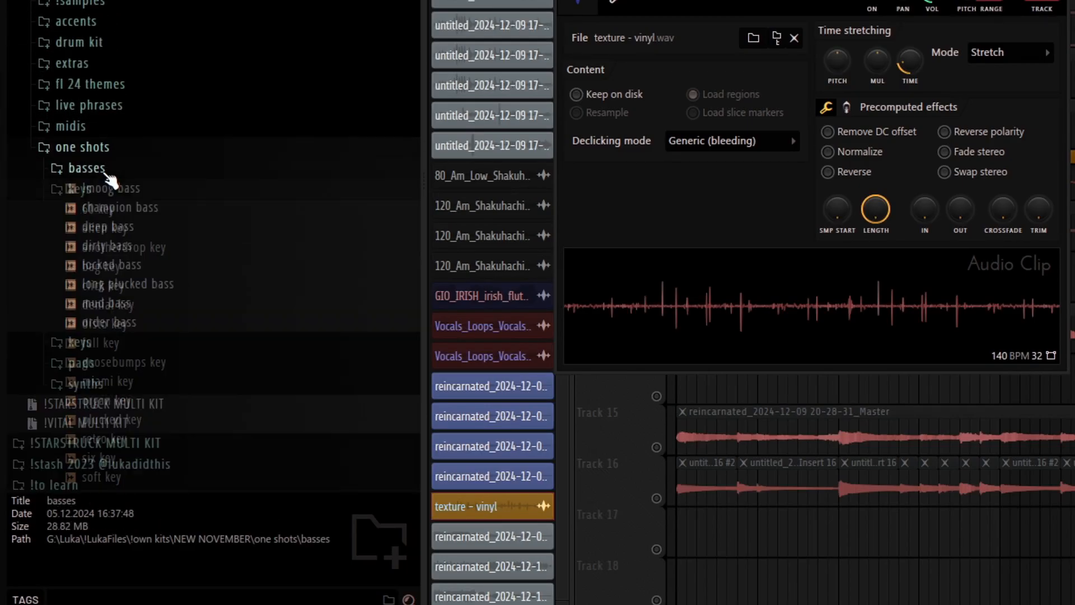
scroll(112, 162, "down", 5)
left_click(129, 147)
- Expand the !samples folder of the NEW NOVEMBER kit and look through its sample files
scroll(112, 147, "up", 6)
left_click(89, 148)
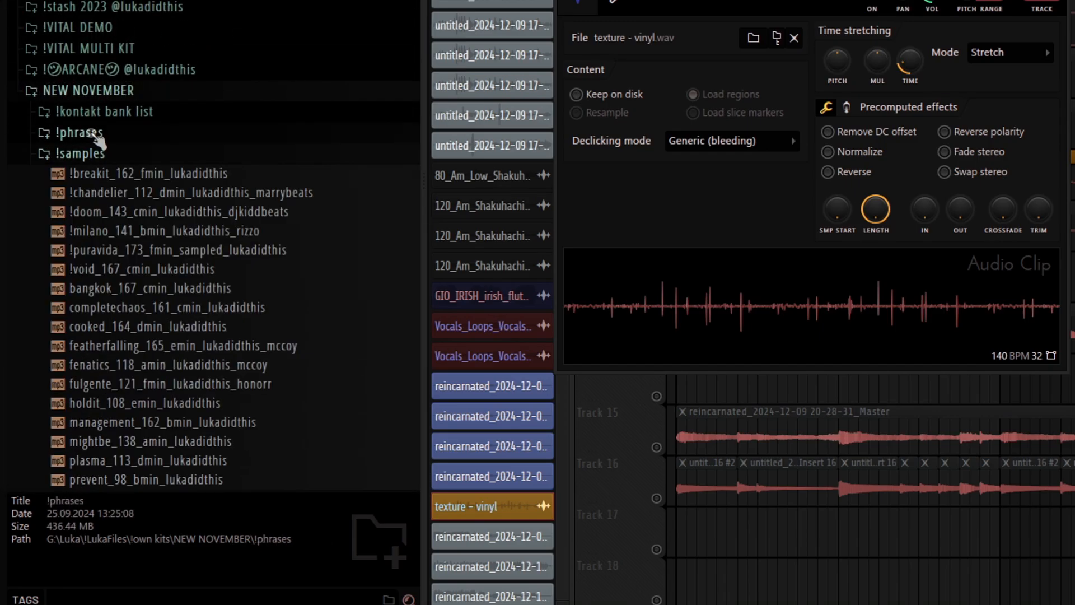
scroll(168, 157, "down", 6)
scroll(180, 156, "down", 5)
scroll(178, 153, "up", 3)
- Browse the kit's remaining folders, view the texture - vinyl sample in extras, and close its audio clip settings
left_click(116, 118)
left_click(115, 119)
left_click(110, 135)
left_click(112, 137)
left_click(111, 178)
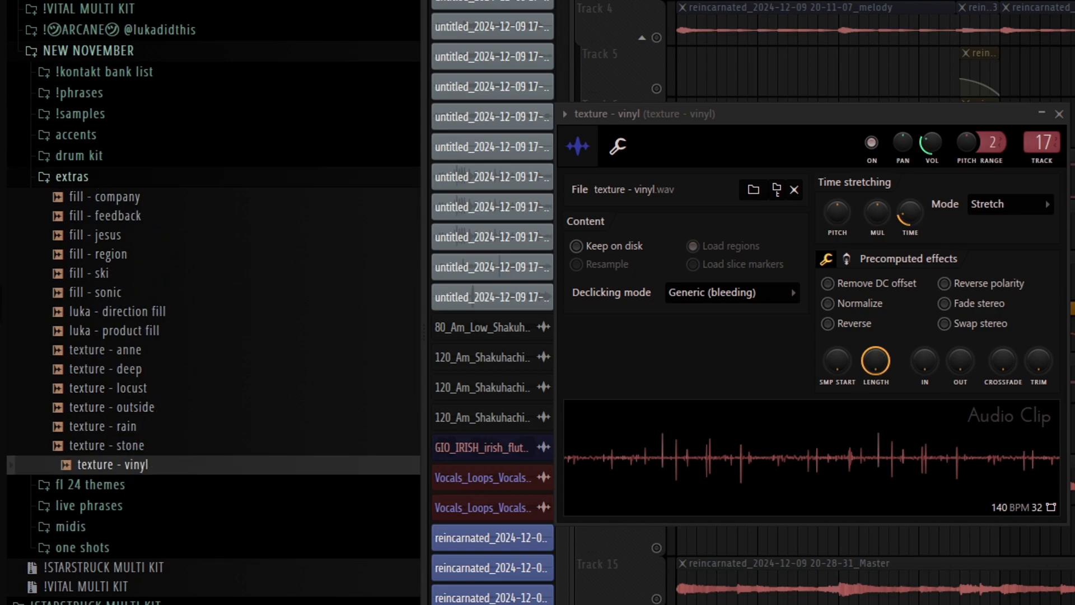
key("Escape")
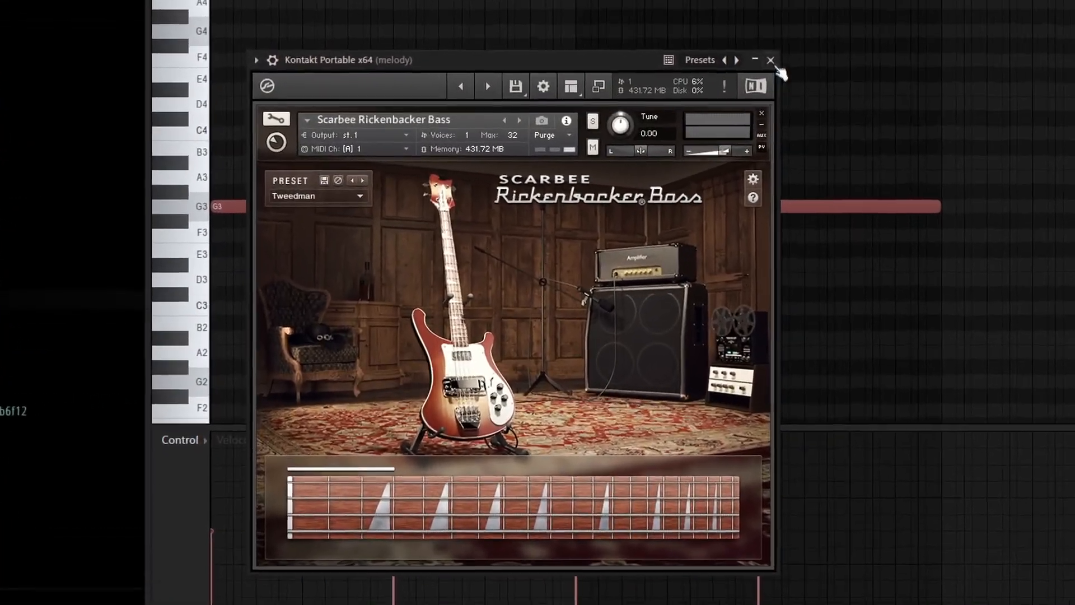
- Close the Scarbee Rickenbacker Bass instrument and examine its repeated long G3 notes
left_click(727, 99)
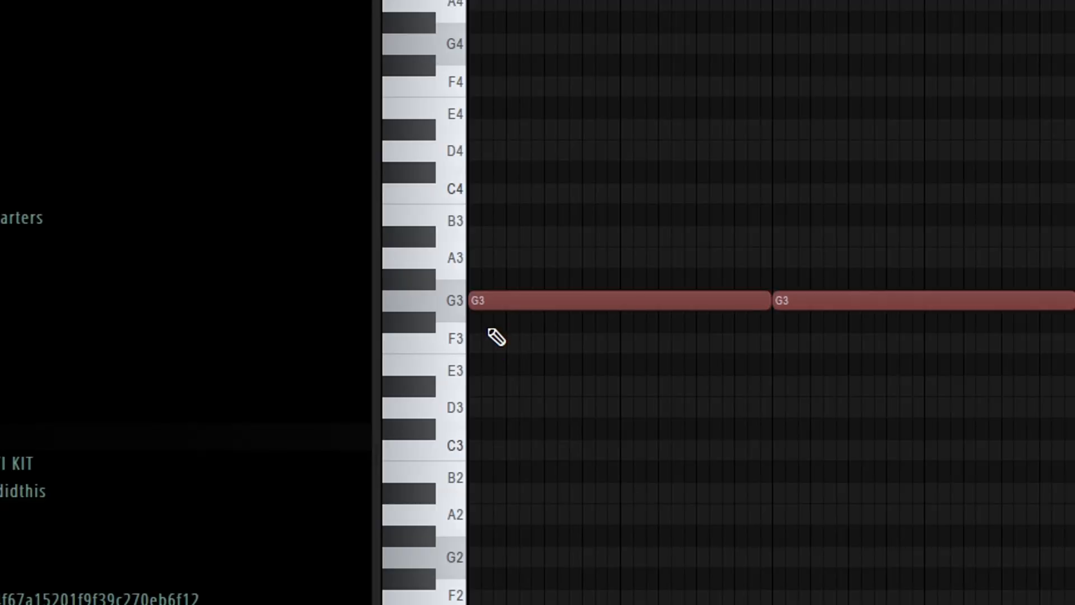